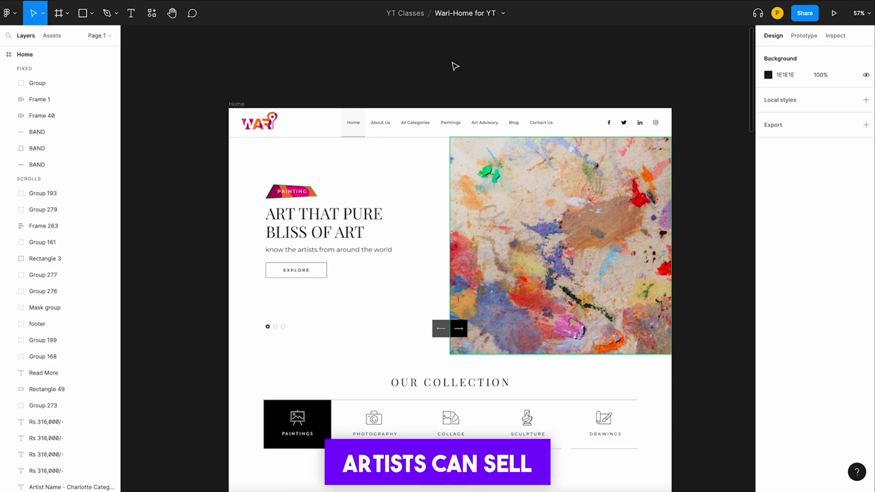
Look over the homepage header, briefly selecting the WARI logo.
scroll(455, 66, down, 2)
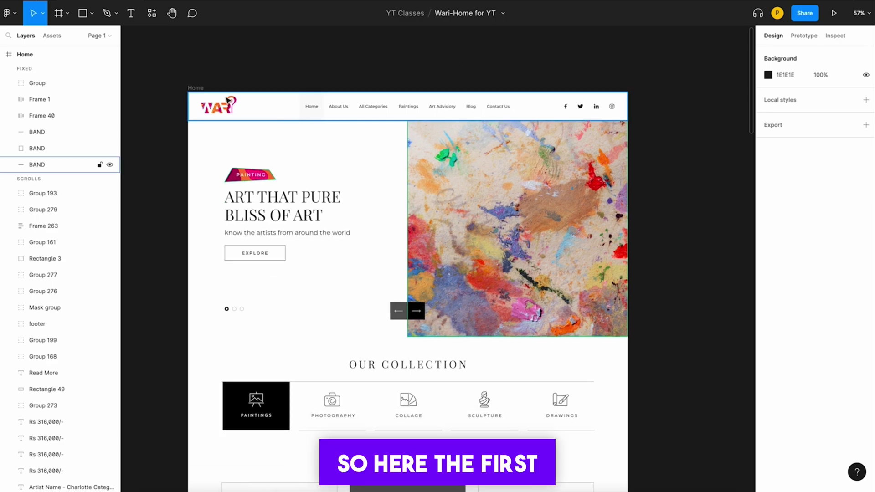
scroll(281, 71, up, 3)
scroll(280, 71, down, 2)
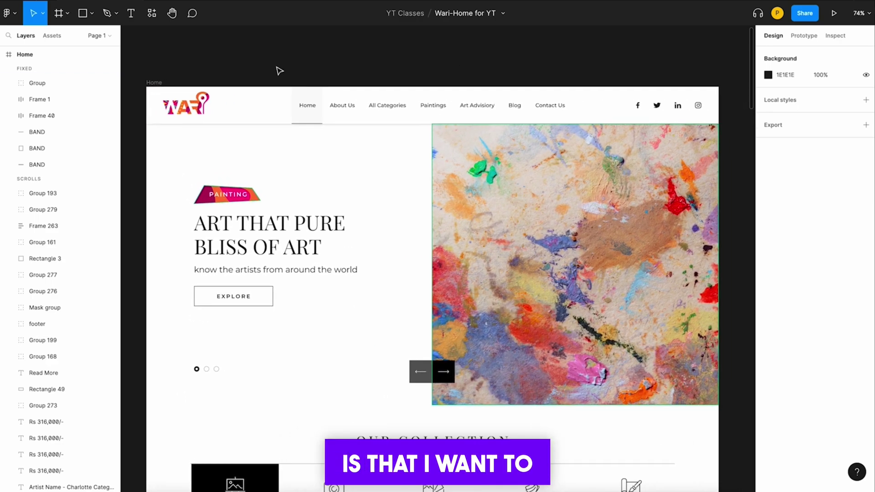
click(217, 98)
click(240, 65)
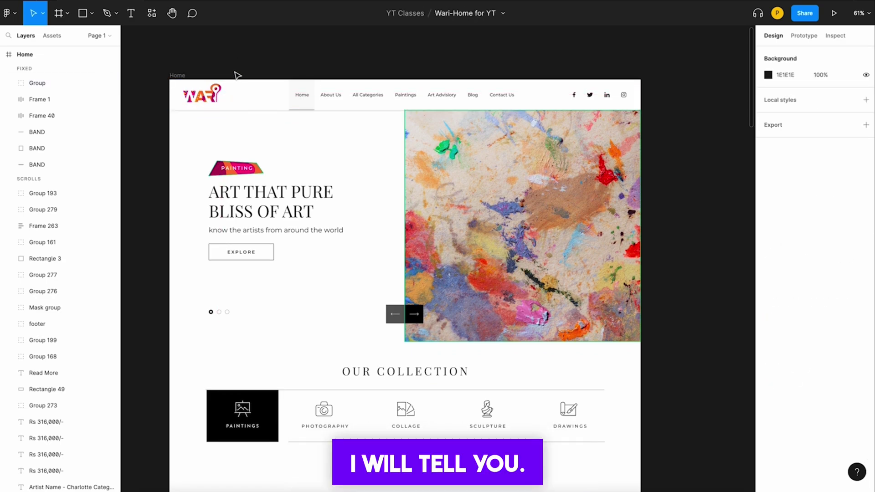
scroll(413, 225, down, 5)
scroll(410, 225, down, 20)
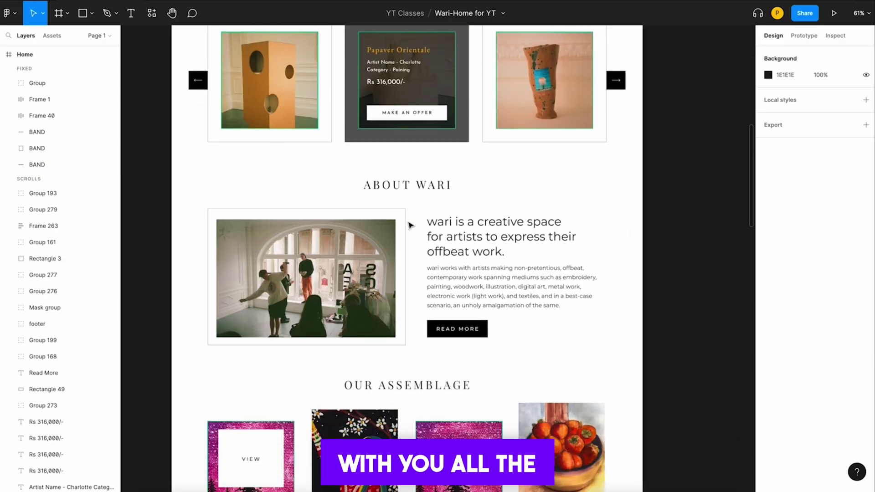
scroll(411, 225, up, 12)
scroll(411, 225, up, 15)
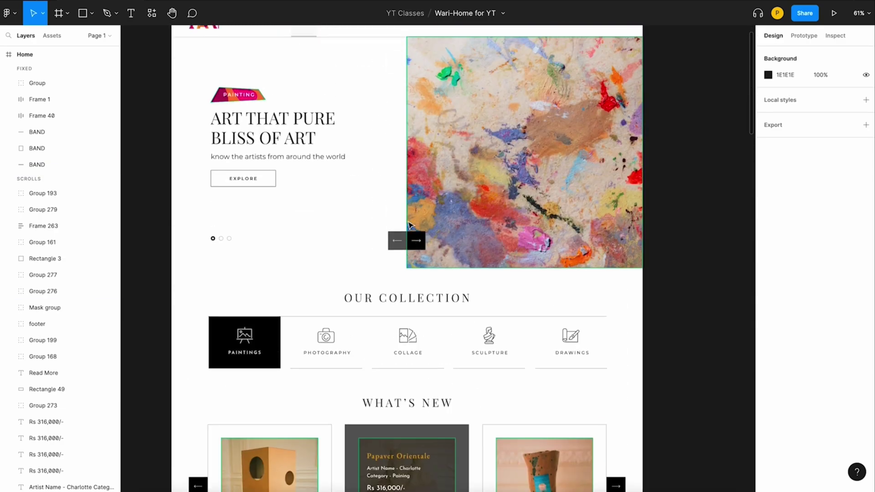
scroll(411, 182, down, 3)
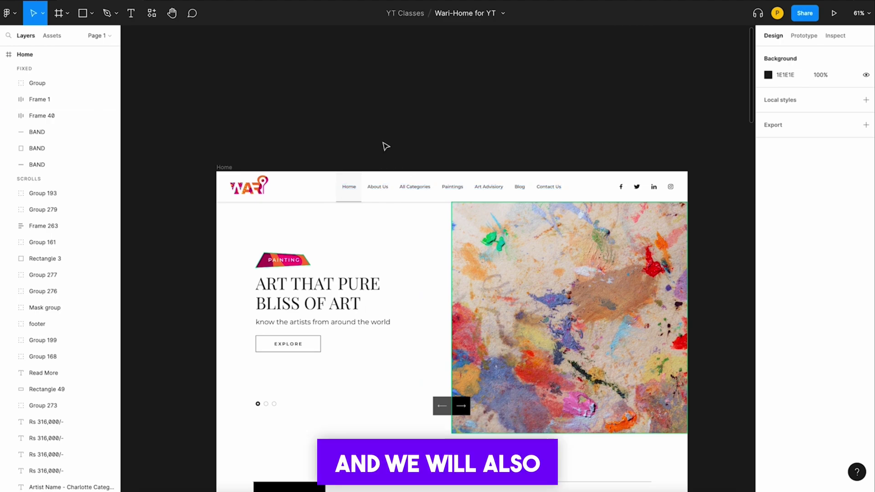
scroll(375, 143, down, 2)
scroll(376, 143, right, 2)
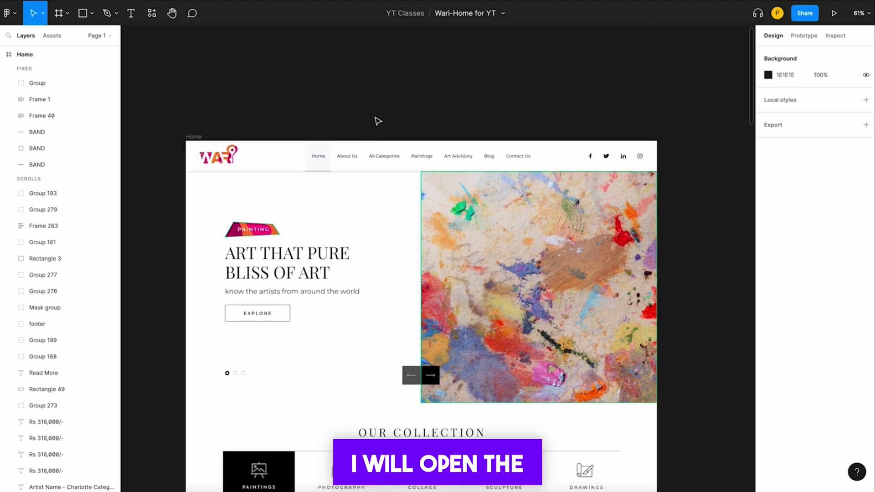
On the desktop, open wari-logo-final.pdf from the Wari folder.
key(ctrl+Right)
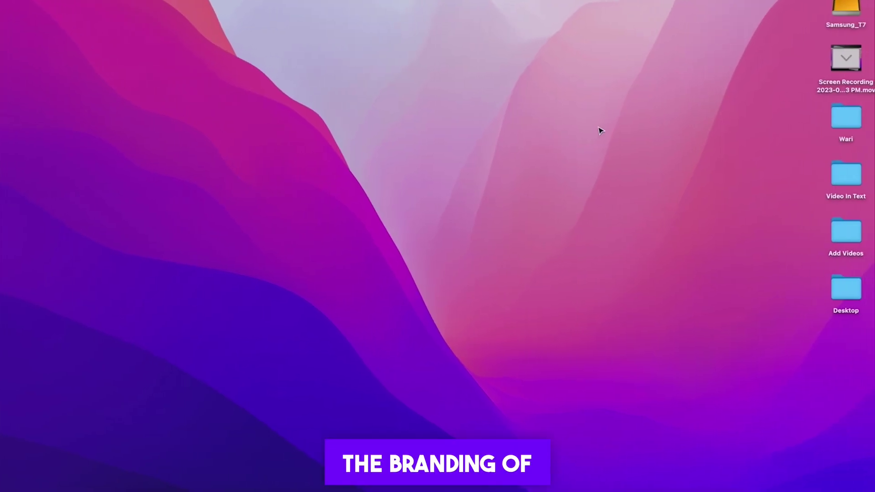
double_click(849, 122)
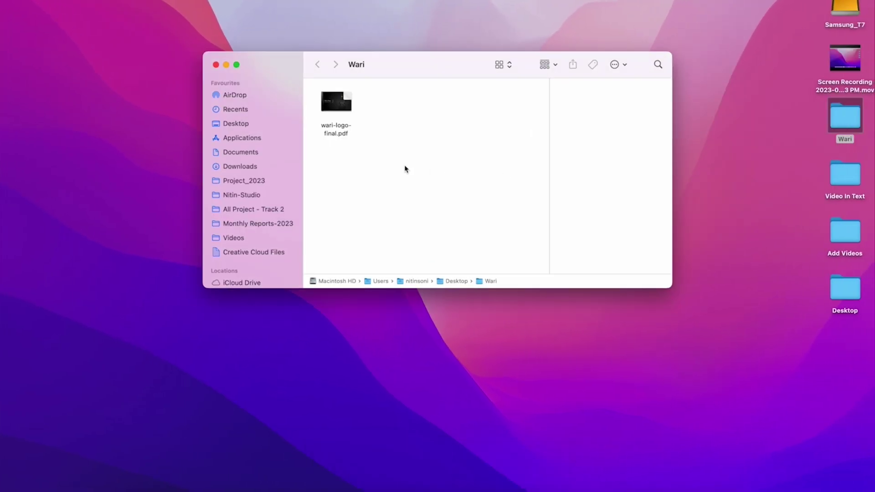
double_click(337, 103)
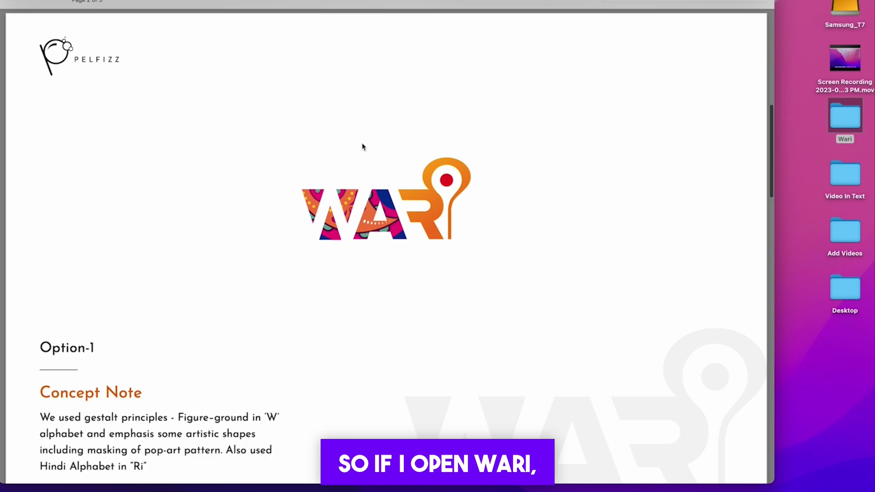
scroll(361, 143, down, 10)
scroll(350, 147, down, 2)
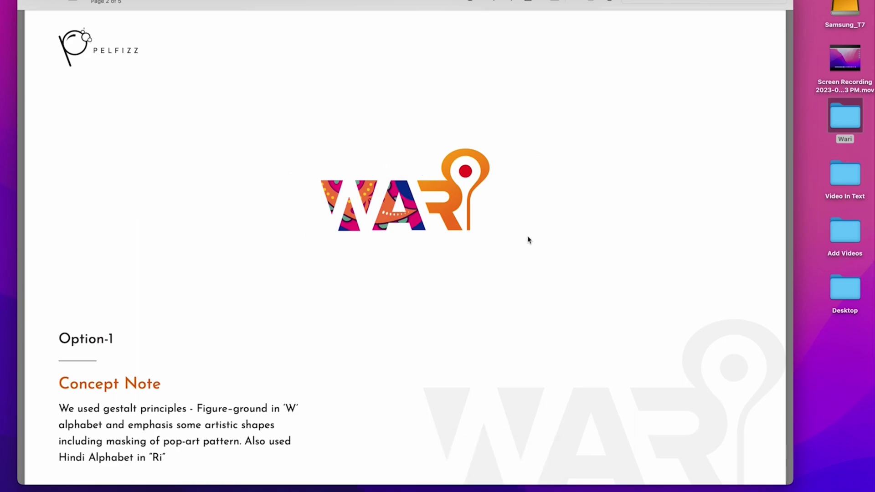
Scroll through pages 3 and 4 of the logo PDF, then close Preview.
scroll(528, 239, down, 10)
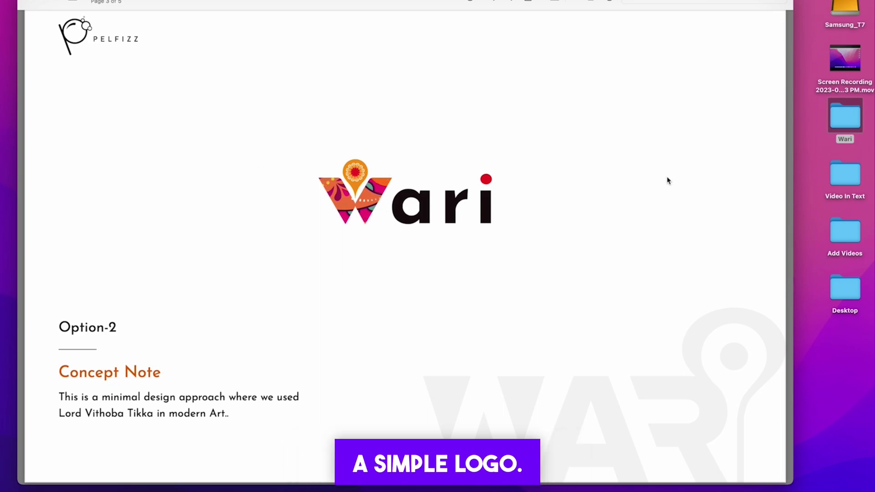
scroll(365, 172, up, 3)
scroll(364, 172, up, 5)
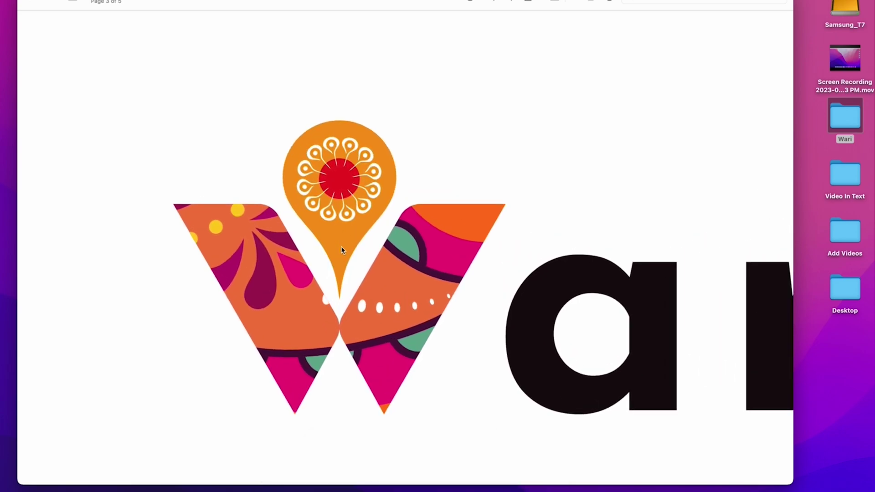
scroll(341, 280, up, 5)
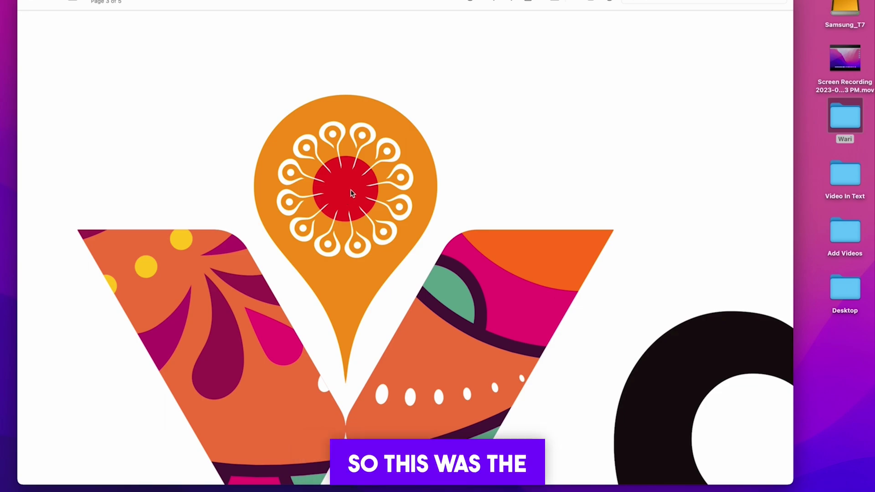
scroll(354, 192, down, 5)
scroll(458, 232, down, 5)
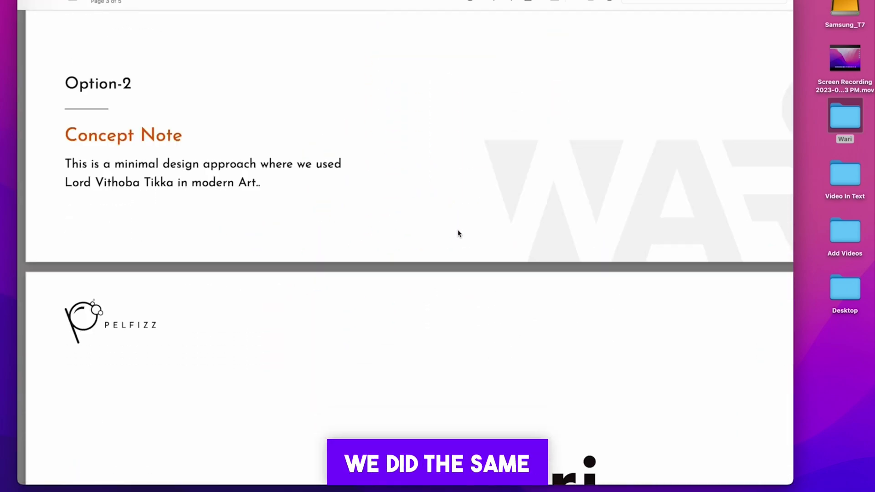
scroll(453, 237, up, 3)
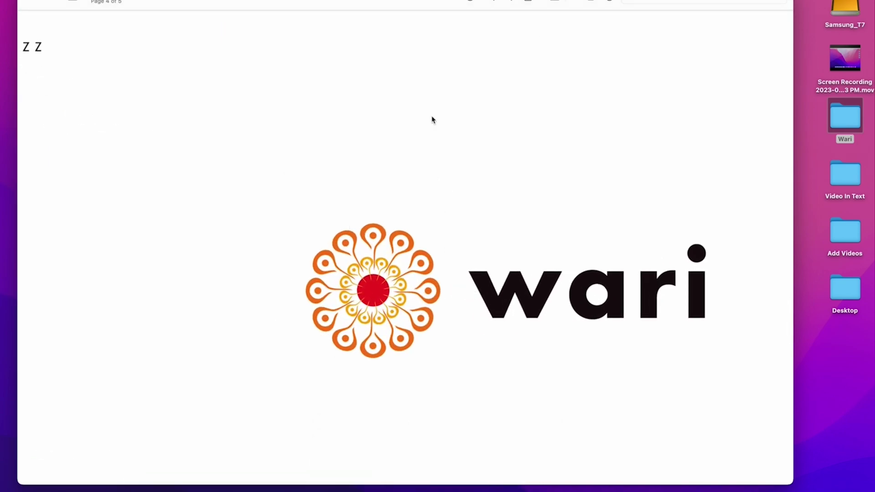
scroll(370, 186, down, 3)
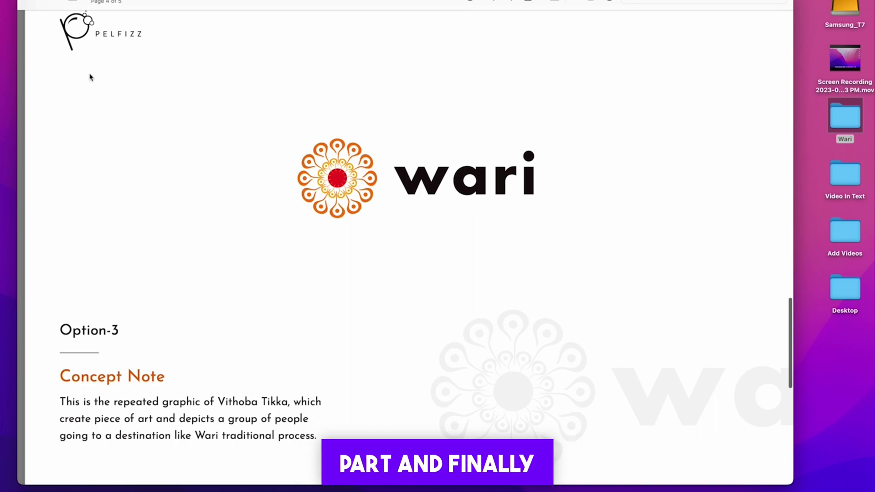
scroll(497, 168, up, 20)
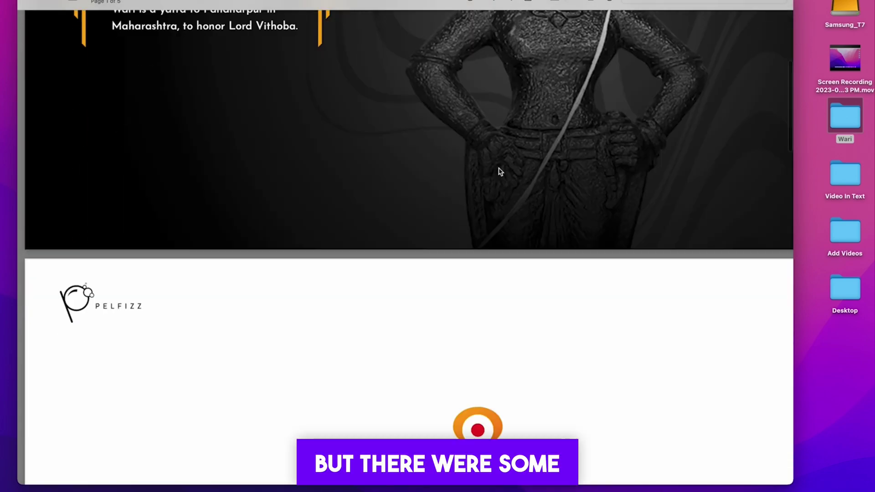
scroll(501, 172, down, 3)
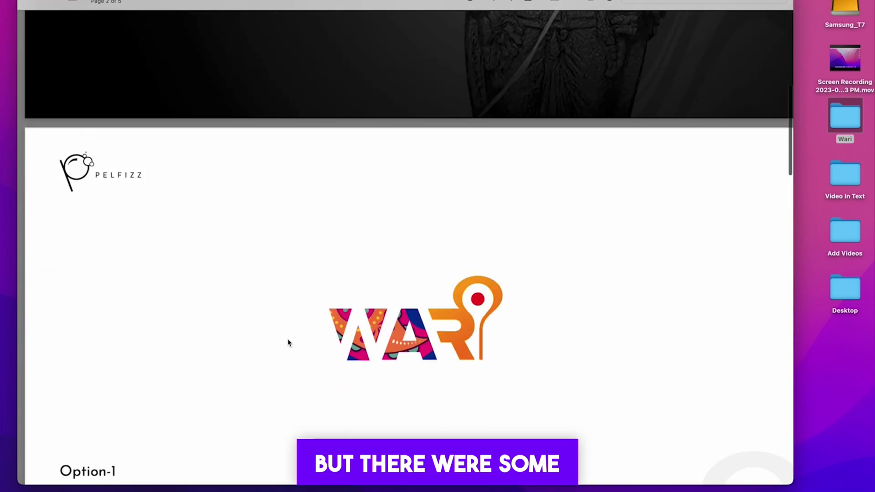
click(31, 2)
Return to Chrome and pan around the 'Wari-Home for YT' hero and Our Collection sections.
click(627, 487)
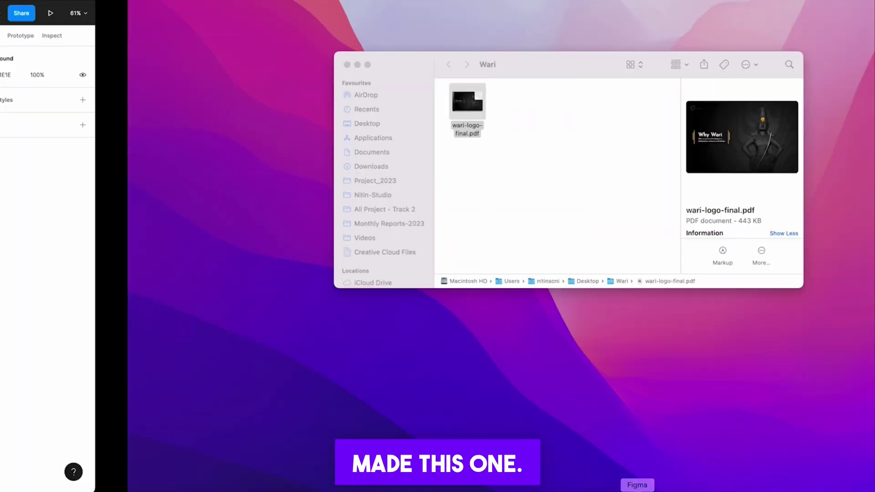
scroll(248, 156, up, 10)
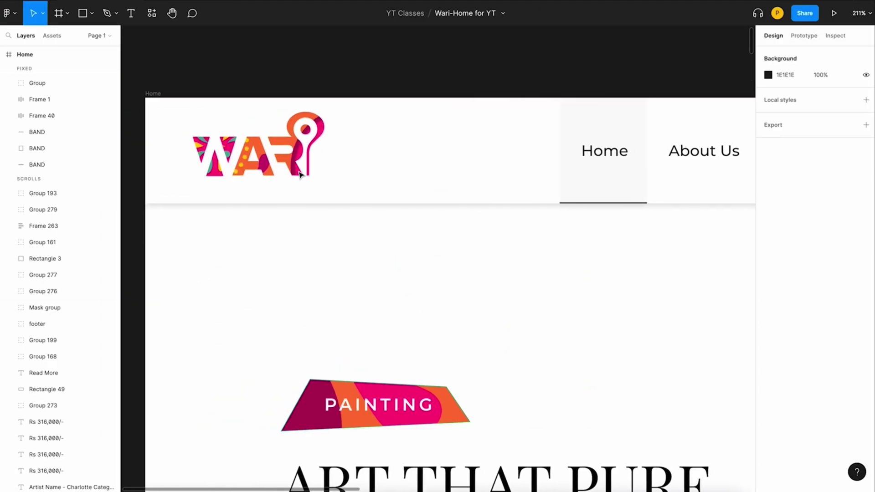
scroll(313, 244, down, 10)
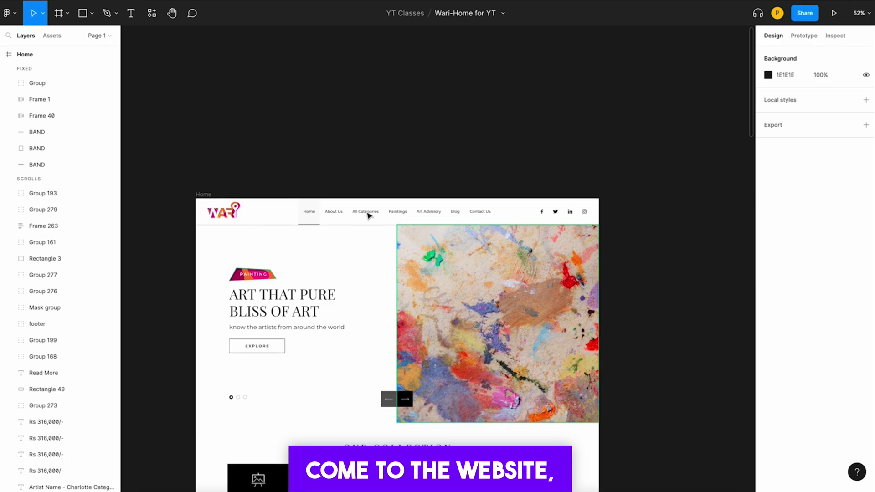
scroll(349, 158, down, 2)
scroll(356, 84, up, 3)
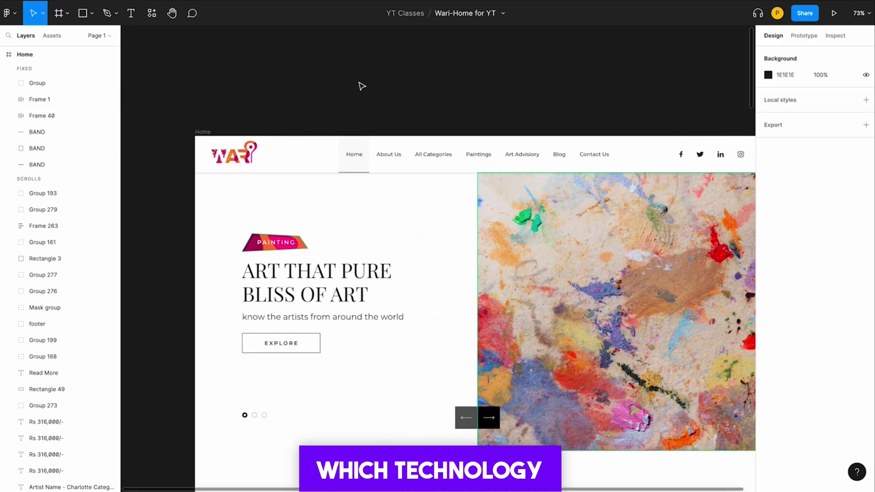
scroll(360, 86, down, 2)
scroll(358, 84, right, 1)
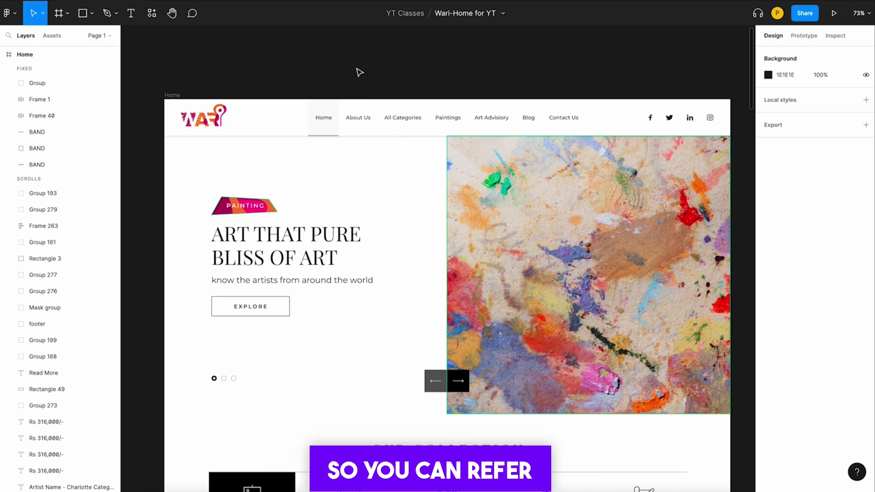
ctrl+scroll(340, 77, down, 3)
ctrl+scroll(340, 78, up, 3)
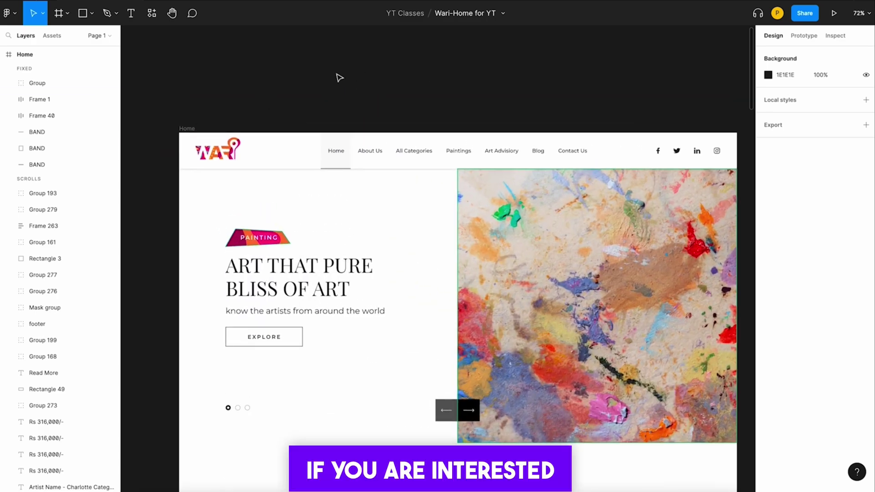
scroll(415, 112, right, 2)
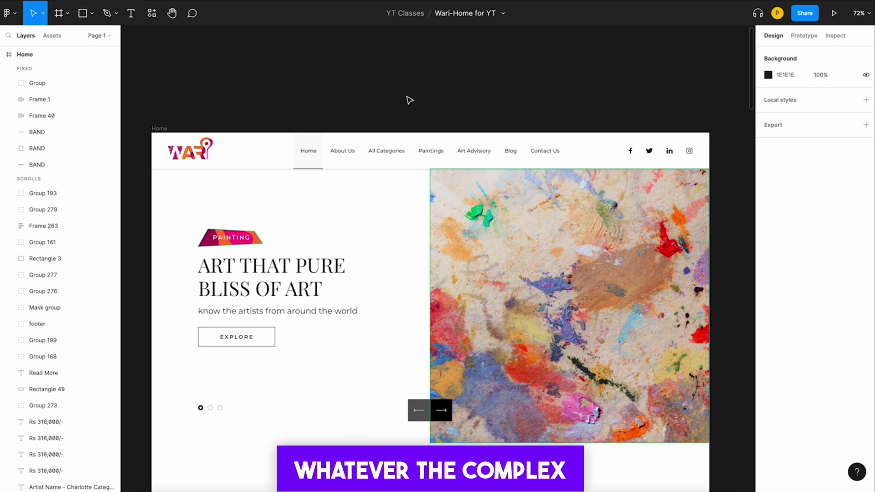
scroll(326, 96, down, 3)
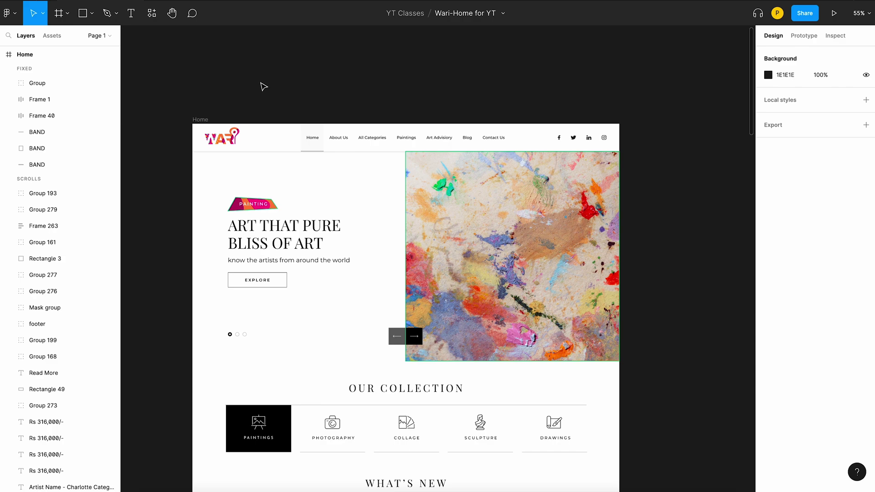
Show the 12-column layout grid over the Home frame to check the header alignment.
click(272, 147)
click(299, 93)
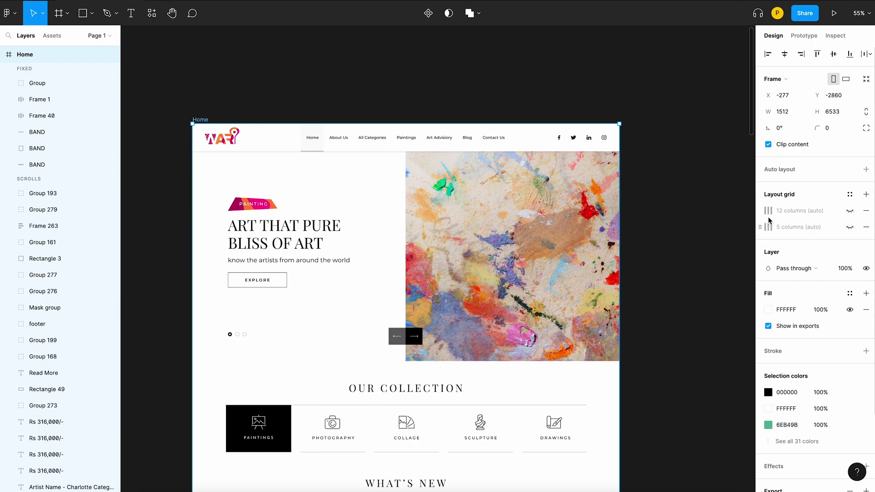
click(845, 212)
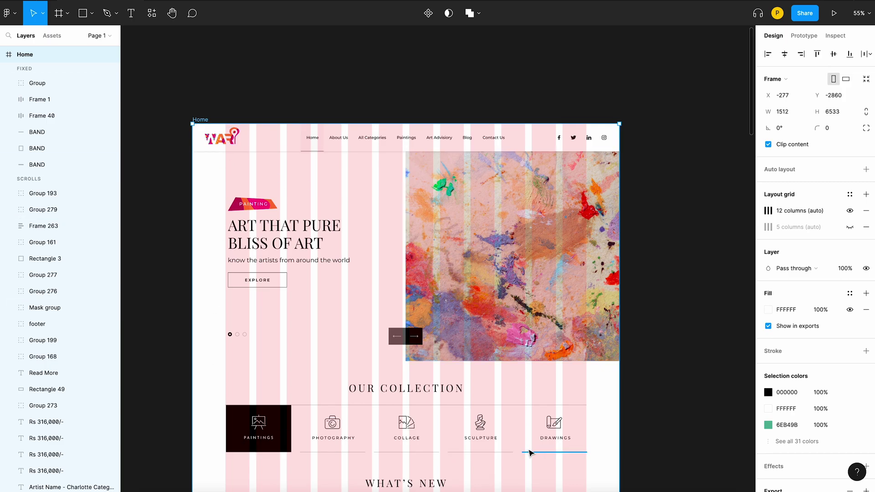
scroll(300, 356, down, 10)
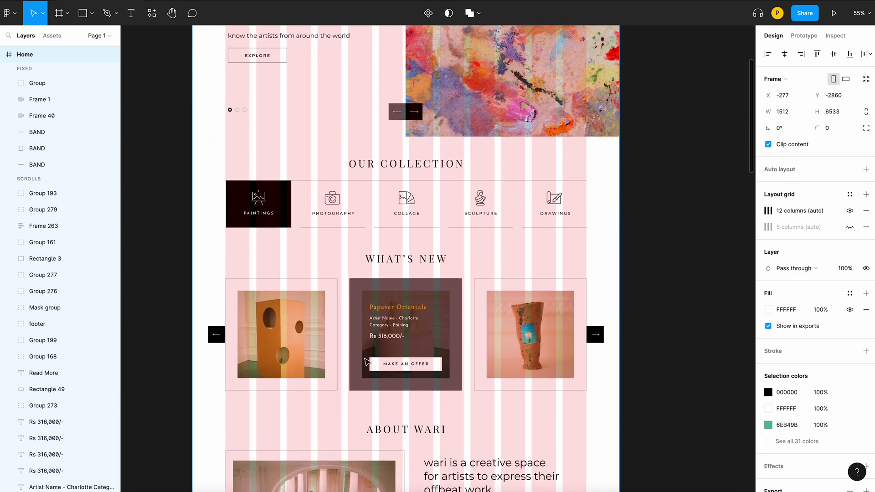
scroll(367, 366, up, 15)
scroll(367, 366, down, 3)
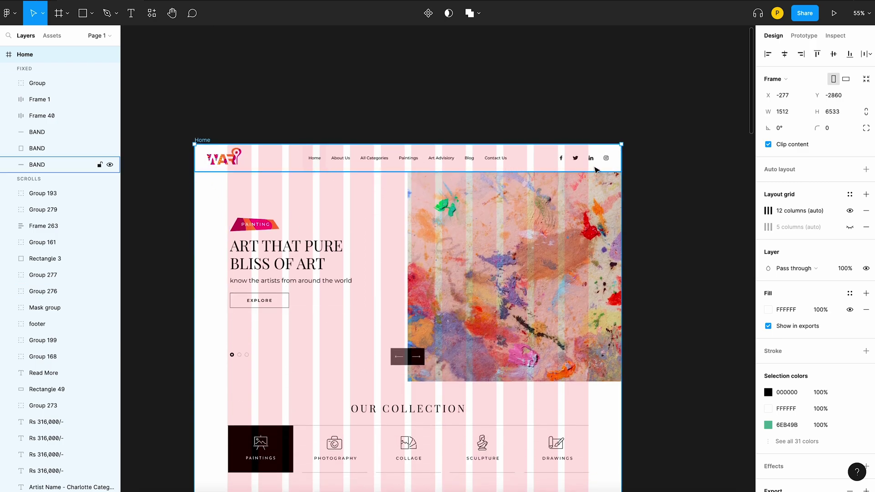
Inspect the nav links and header band, then hide the Home frame's 12-column grid.
click(373, 120)
click(318, 162)
key(Escape)
click(318, 159)
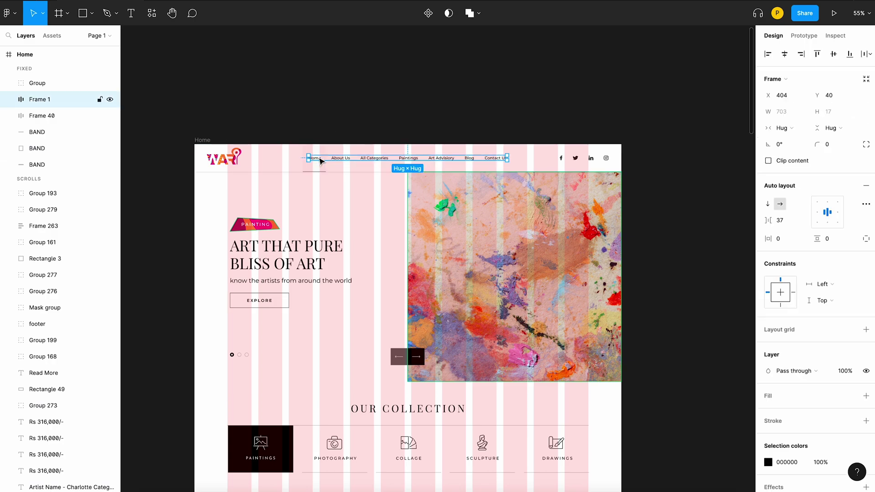
click(319, 159)
click(295, 143)
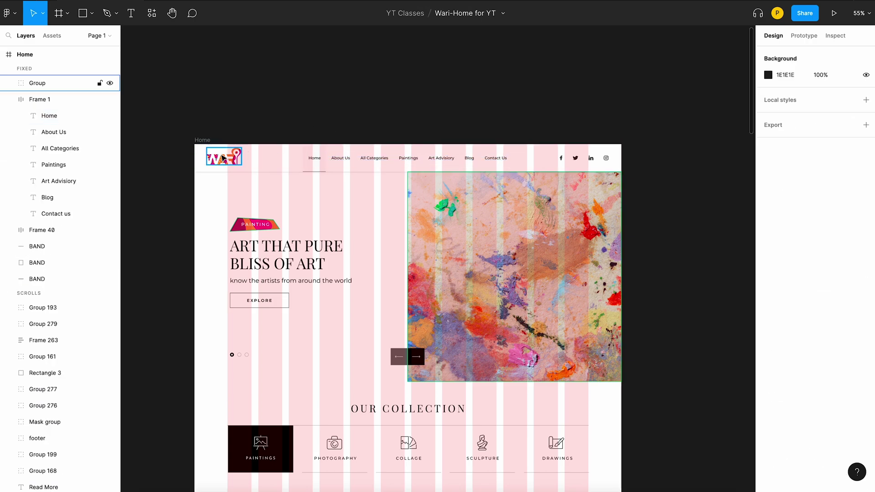
click(258, 171)
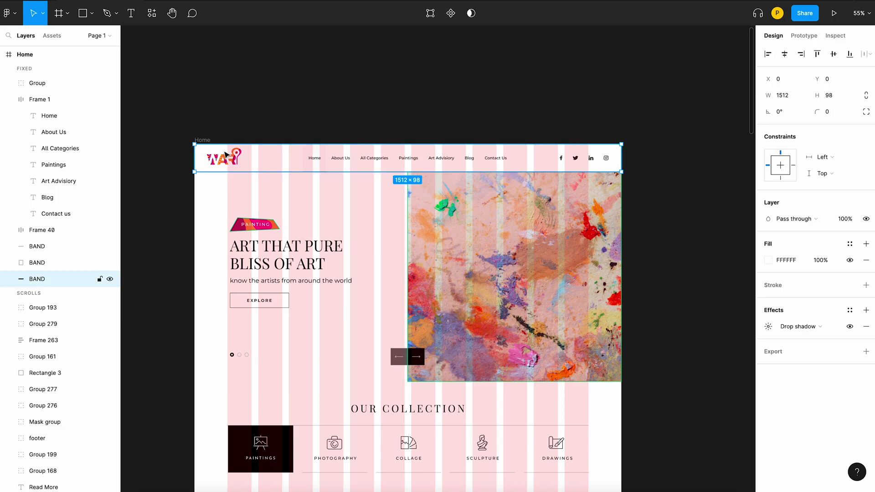
click(204, 140)
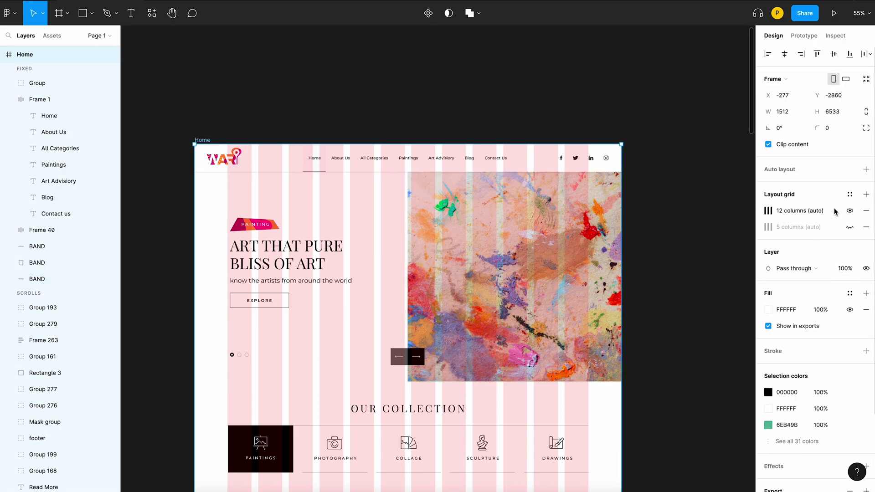
click(850, 210)
Draw a wide rectangle above the Home frame and fill it white (FFFFFF).
scroll(401, 109, up, 5)
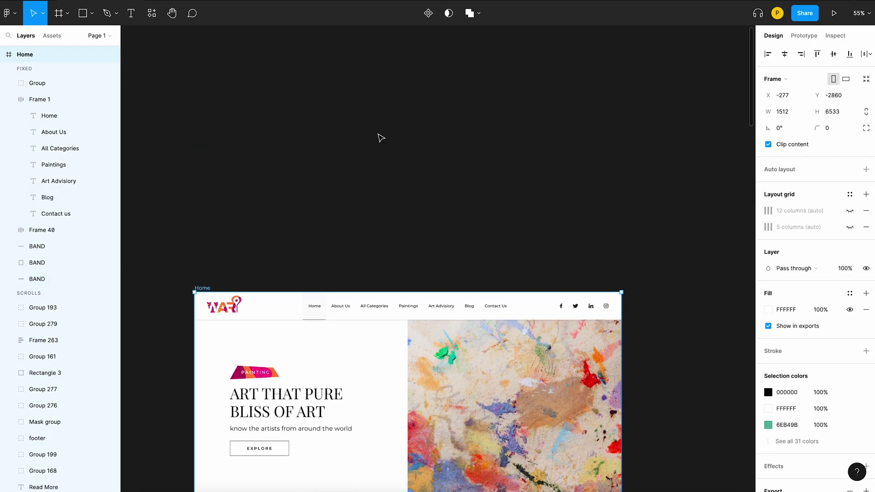
click(381, 138)
click(83, 13)
mouse_move(195, 194)
mouse_down()
mouse_move(578, 245)
mouse_move(628, 227)
mouse_up()
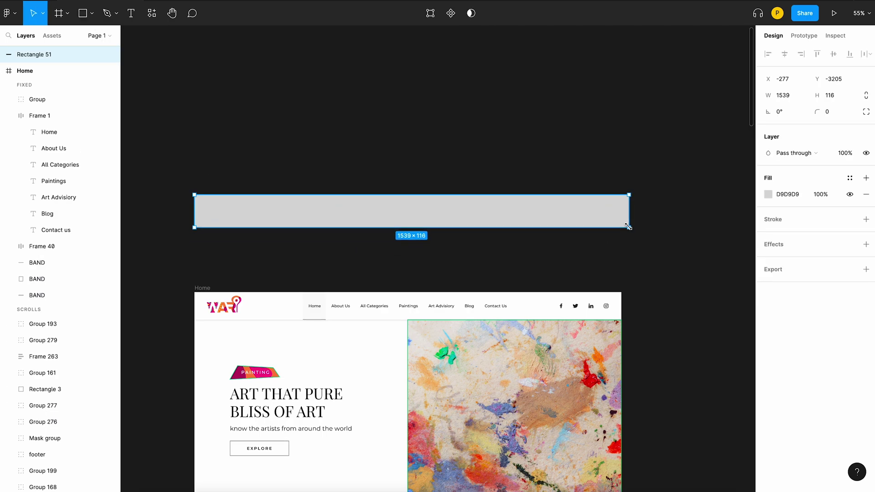
click(769, 194)
text(FFFFFF)
key(Return)
click(343, 107)
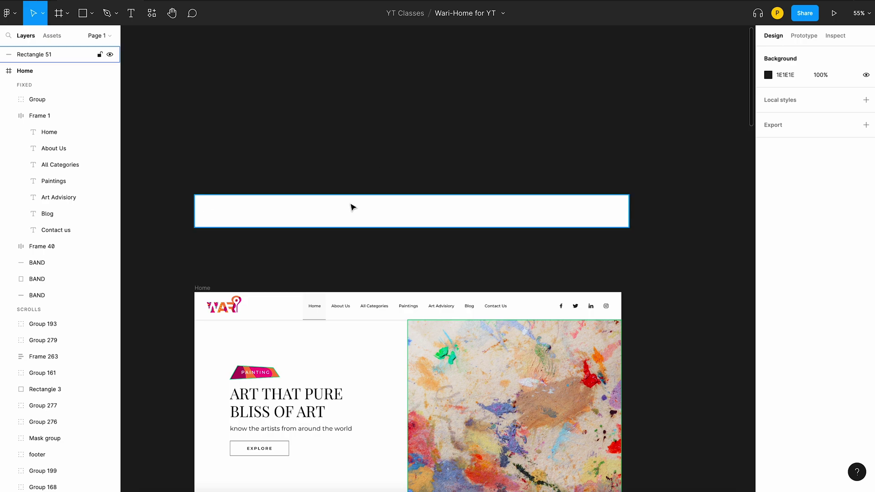
Add a 'Home' text label on the white bar and duplicate it rightward several times.
key(t)
click(328, 211)
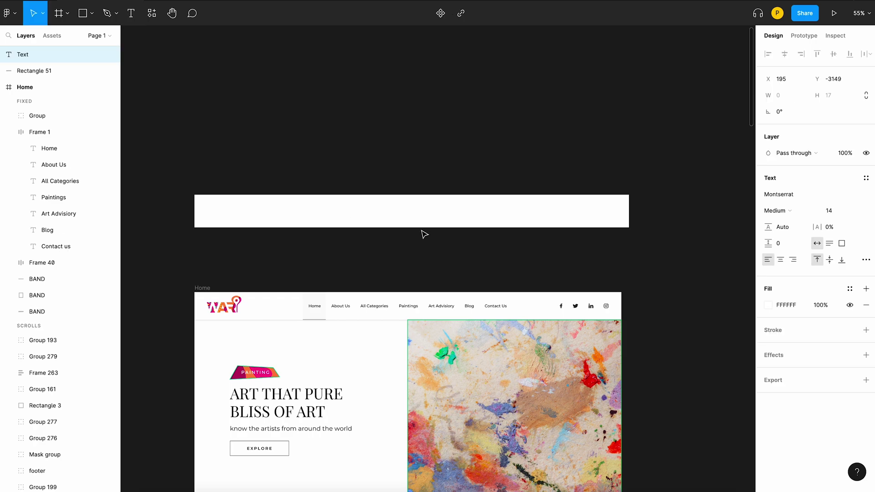
text(Home)
key(Escape)
key(Escape)
drag(338, 214, 367, 214)
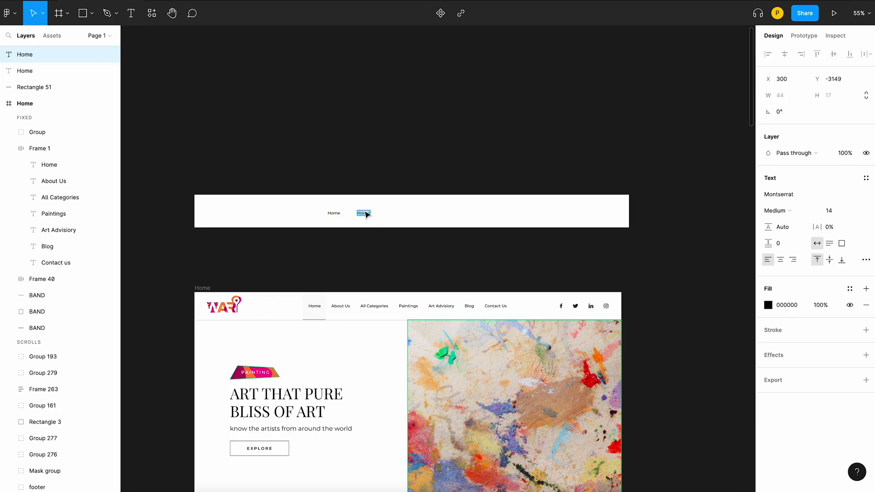
click(381, 127)
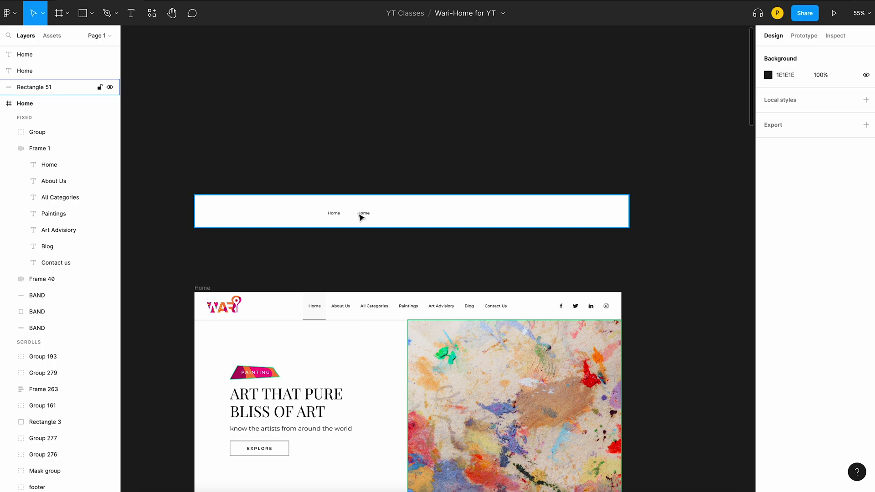
ctrl+scroll(360, 217, up, 3)
click(360, 214)
shift+click(325, 215)
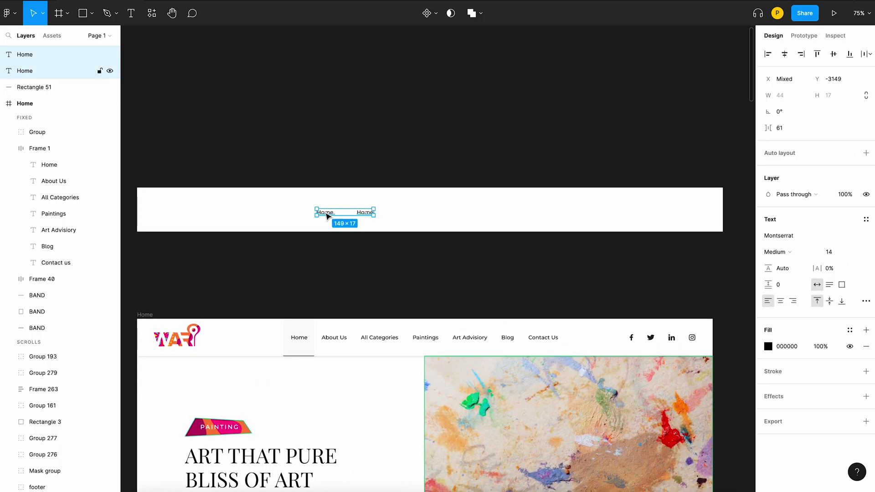
key(Escape)
drag(371, 218, 408, 222)
drag(405, 219, 498, 230)
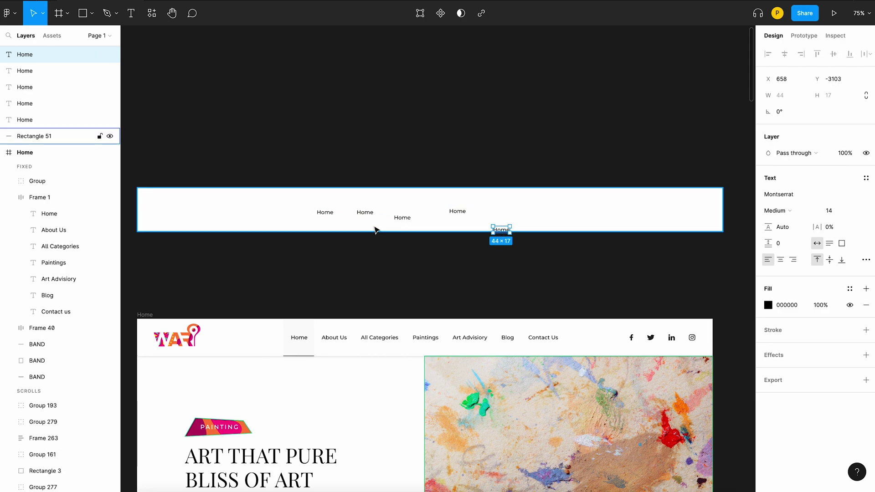
Wrap the five Home labels in a horizontal auto-layout row (Frame 264) and adjust spacing.
drag(285, 161, 561, 262)
shift+click(546, 215)
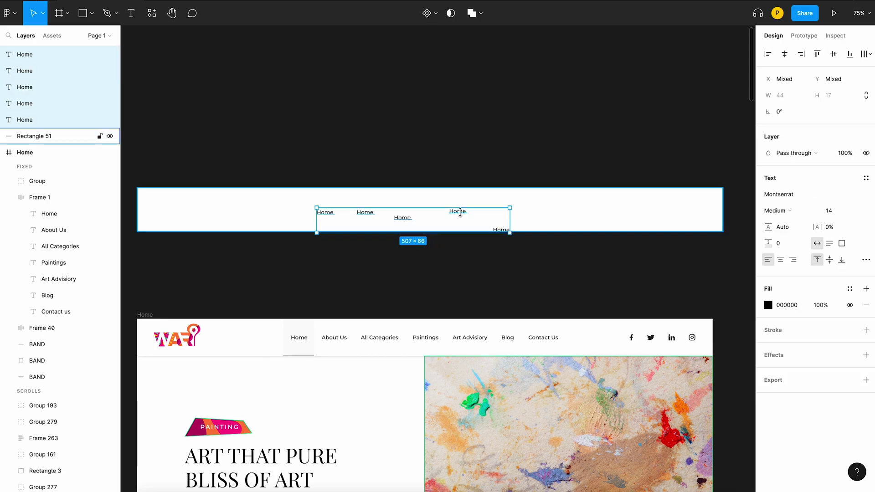
key(shift+a)
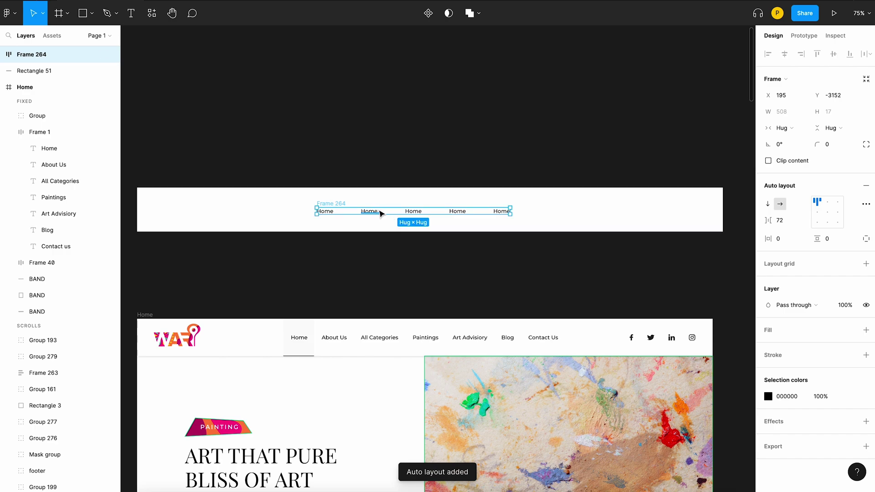
drag(769, 223, 774, 222)
click(338, 155)
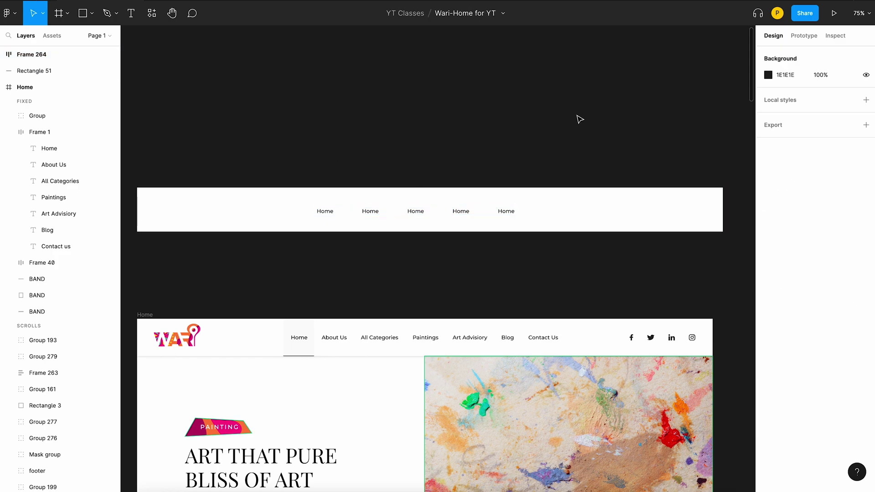
click(634, 342)
click(632, 338)
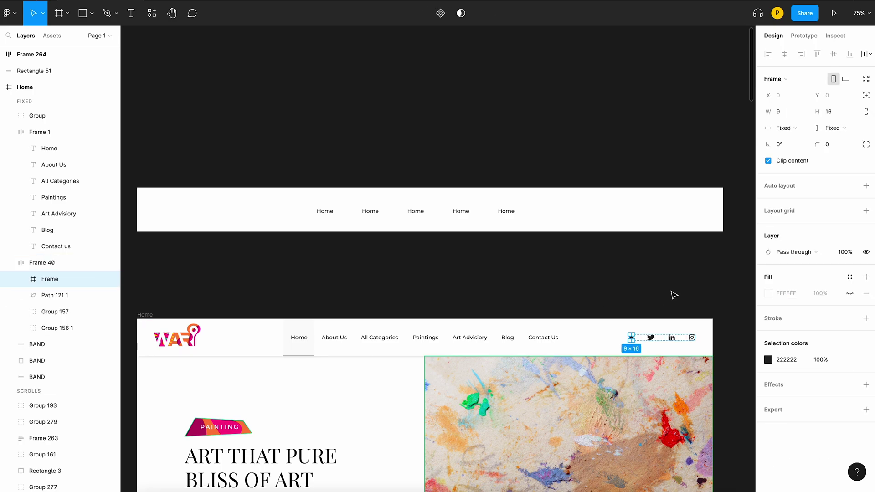
click(672, 295)
click(657, 343)
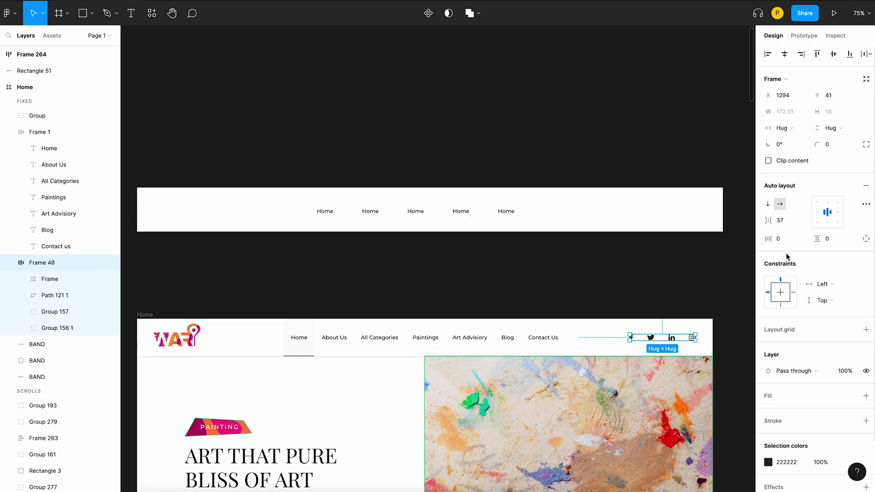
mouse_move(775, 220)
mouse_down()
mouse_move(784, 221)
mouse_move(774, 220)
mouse_up()
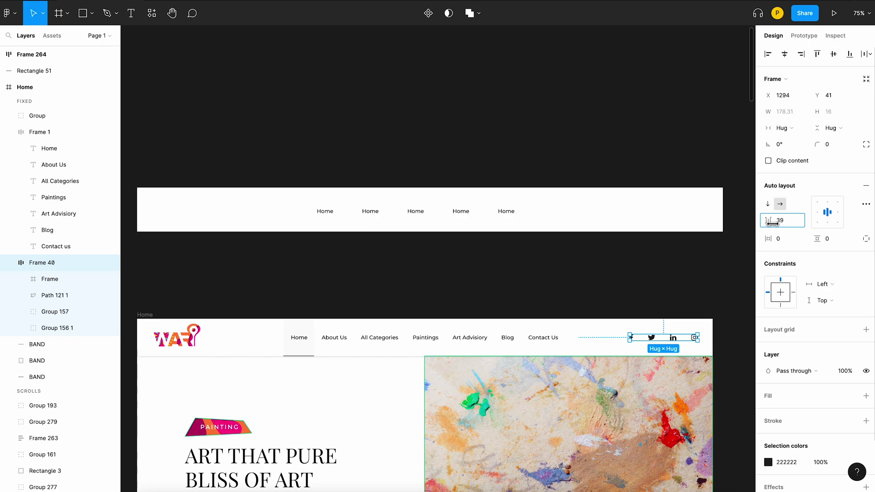
click(512, 171)
scroll(450, 323, down, 3)
click(595, 212)
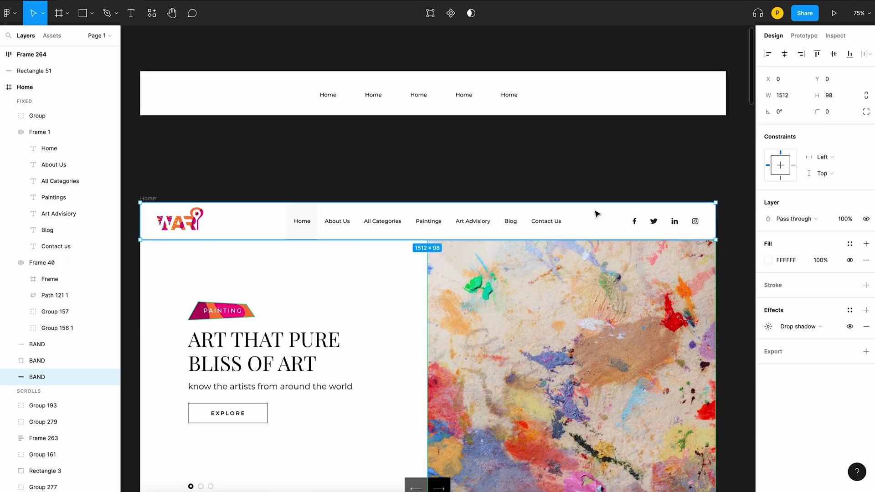
click(542, 102)
drag(541, 101, 590, 117)
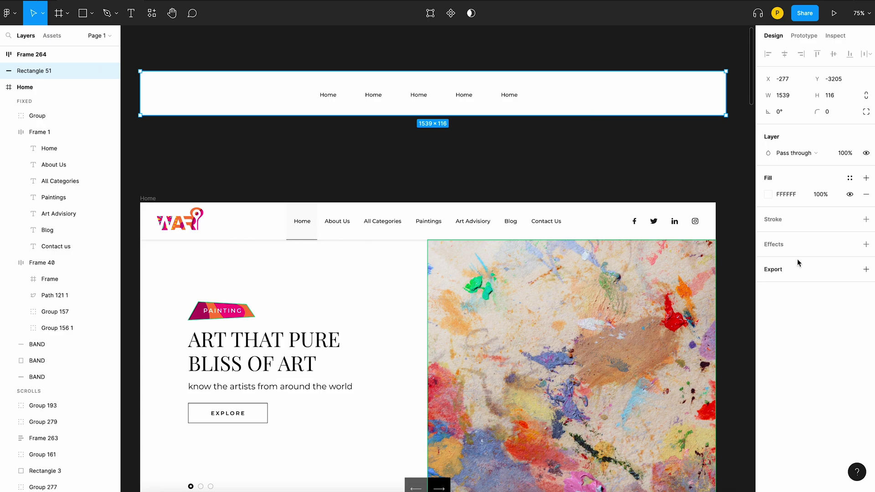
click(788, 246)
key(ctrl+z)
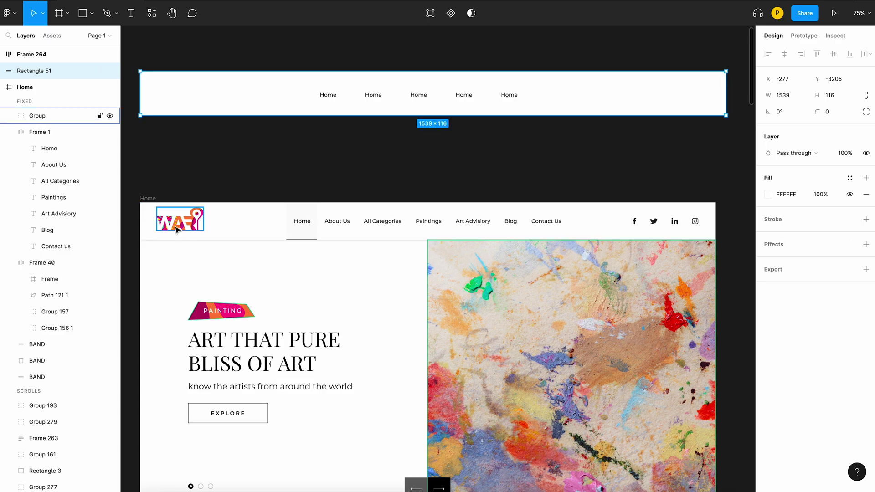
key(Escape)
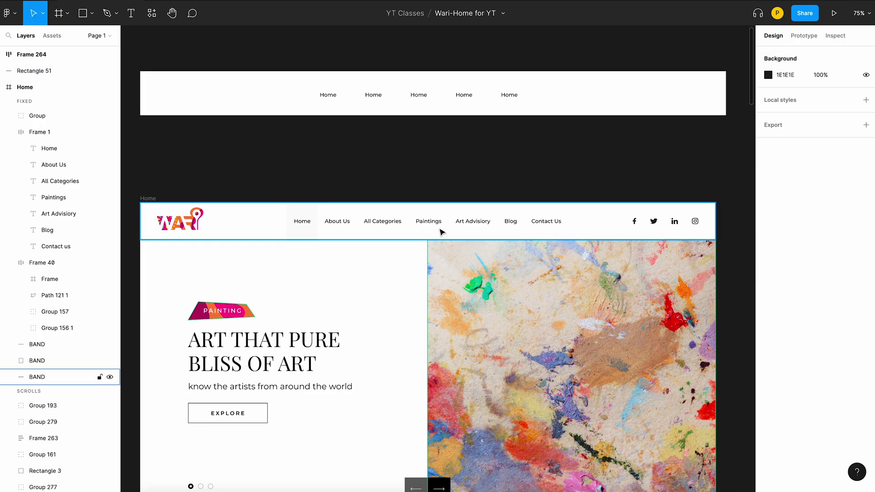
scroll(396, 199, down, 3)
scroll(477, 301, up, 2)
scroll(478, 301, up, 1)
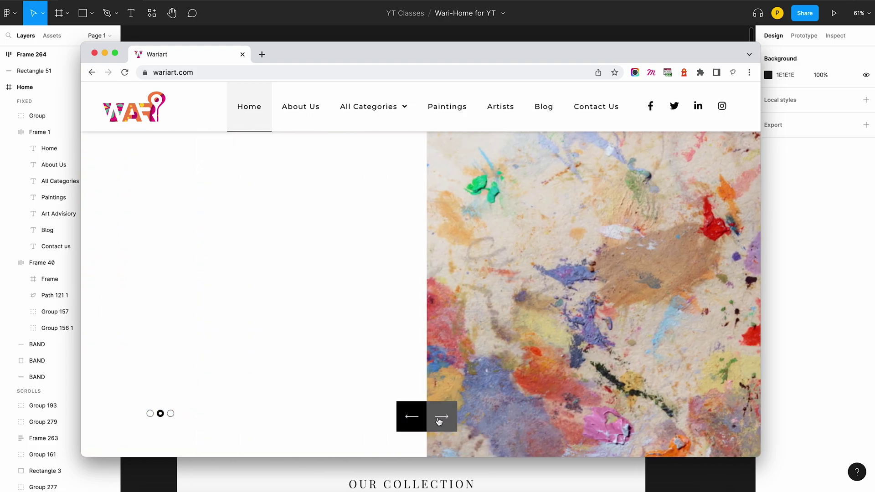
click(93, 53)
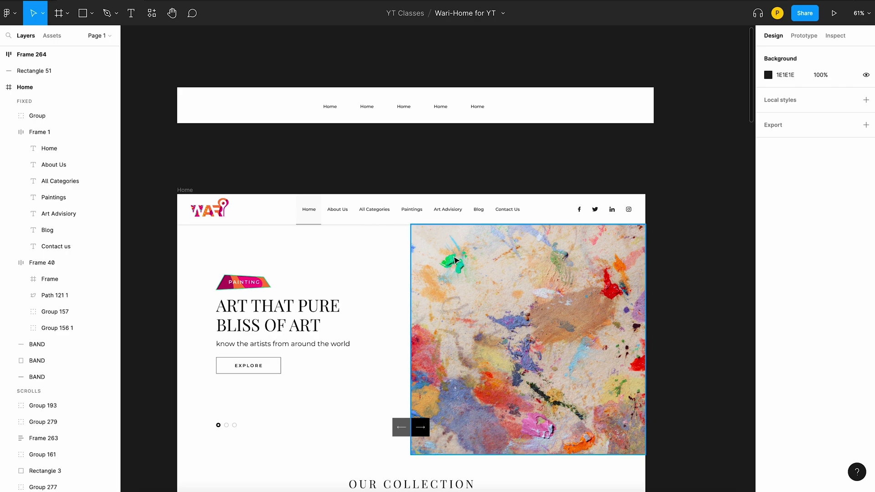
click(424, 253)
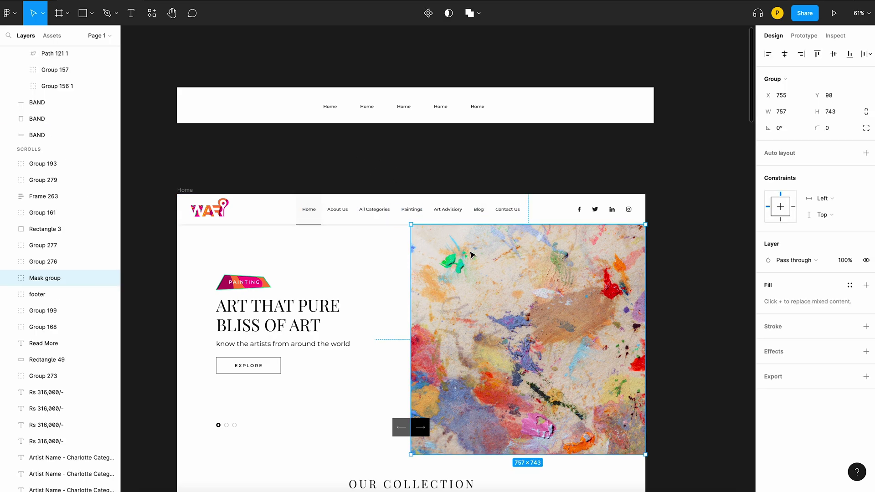
click(413, 427)
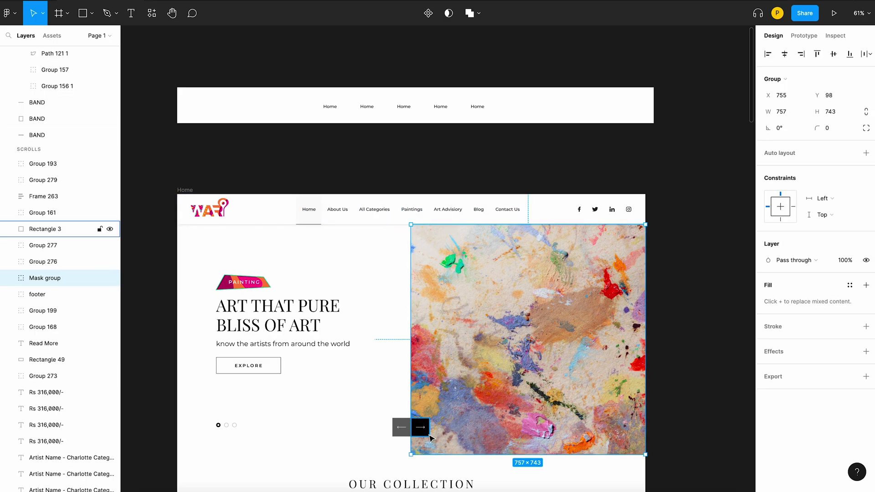
scroll(412, 427, up, 5)
drag(412, 426, 435, 426)
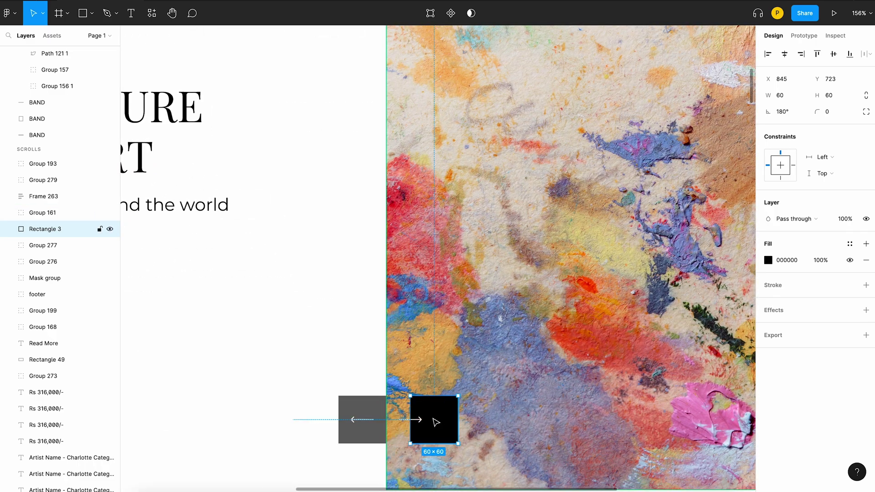
key(ctrl+z)
scroll(277, 289, down, 1)
scroll(276, 290, down, 5)
scroll(298, 272, up, 3)
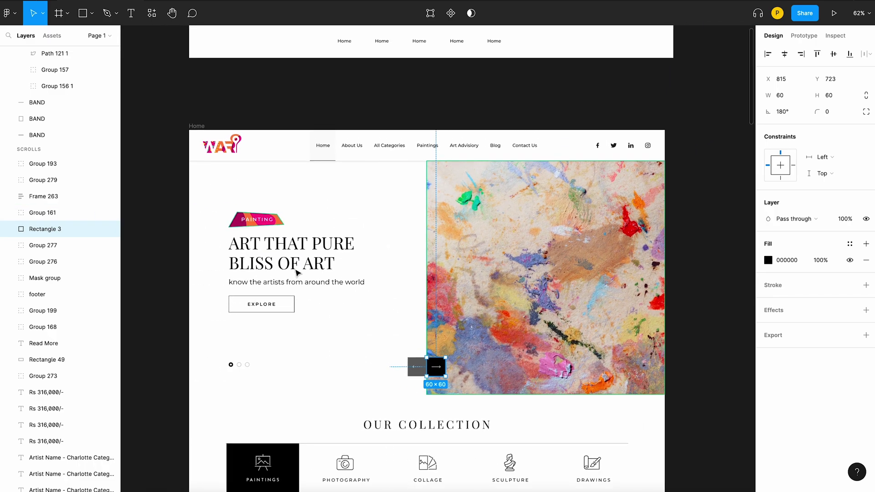
click(382, 123)
scroll(502, 240, up, 2)
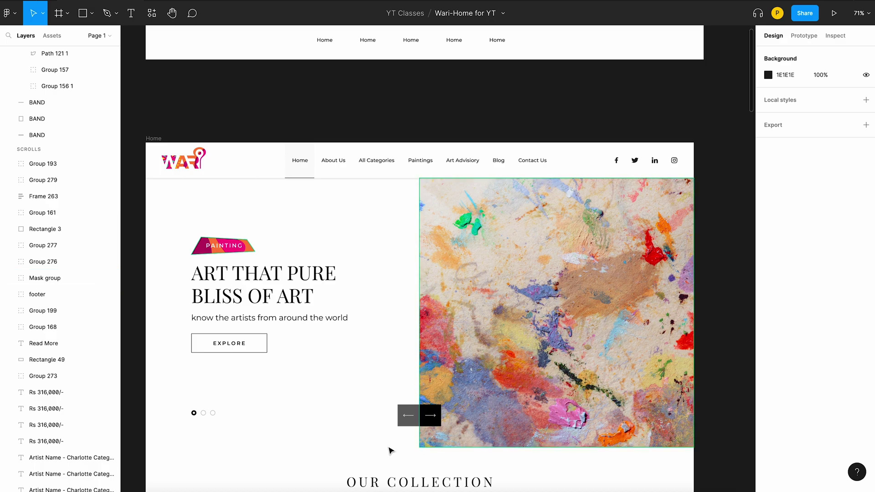
click(401, 416)
scroll(411, 429, up, 5)
click(357, 367)
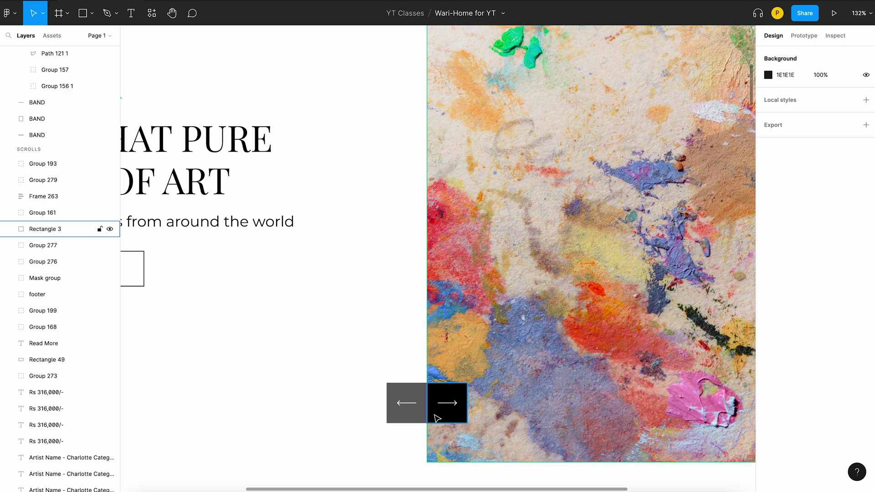
scroll(437, 418, down, 3)
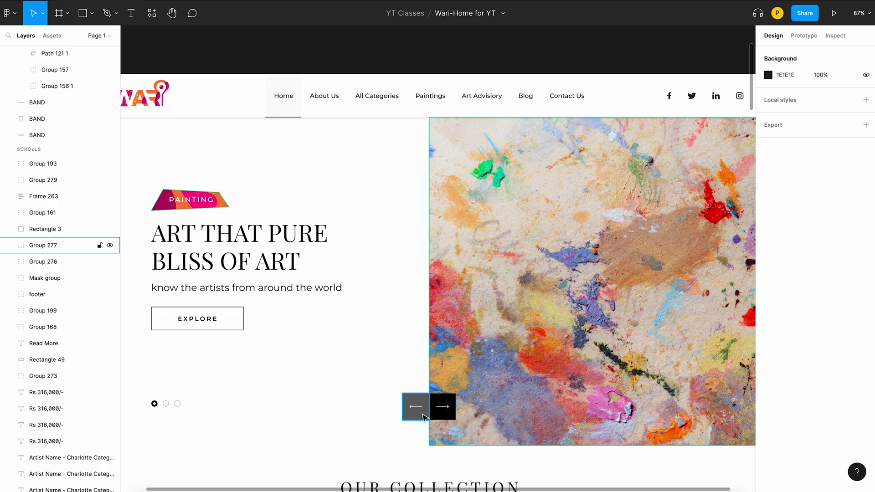
scroll(423, 416, down, 5)
scroll(425, 416, up, 4)
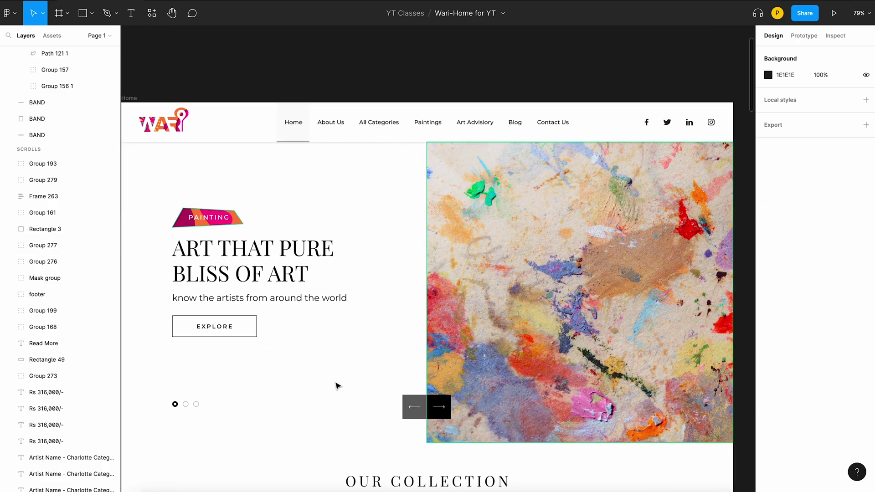
scroll(336, 385, down, 2)
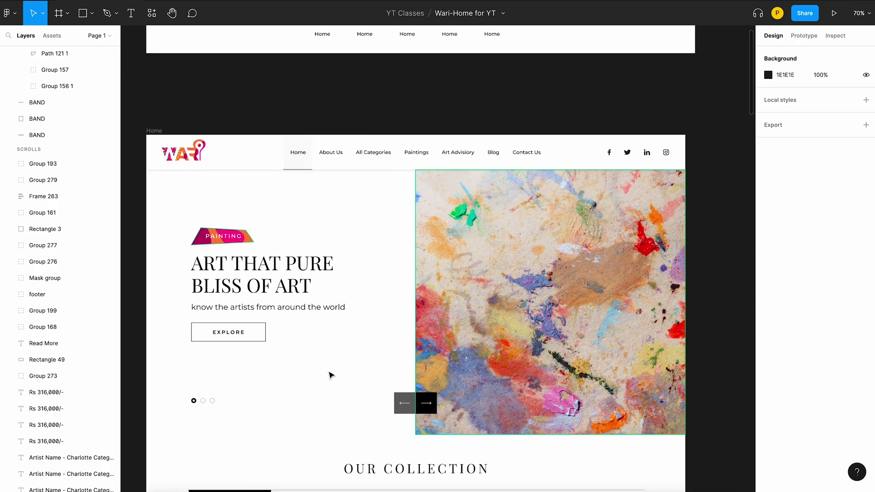
click(266, 264)
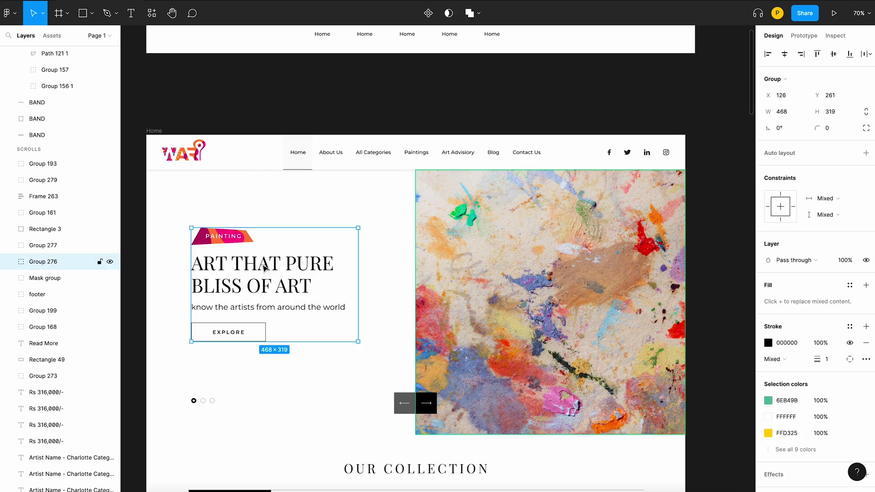
click(266, 264)
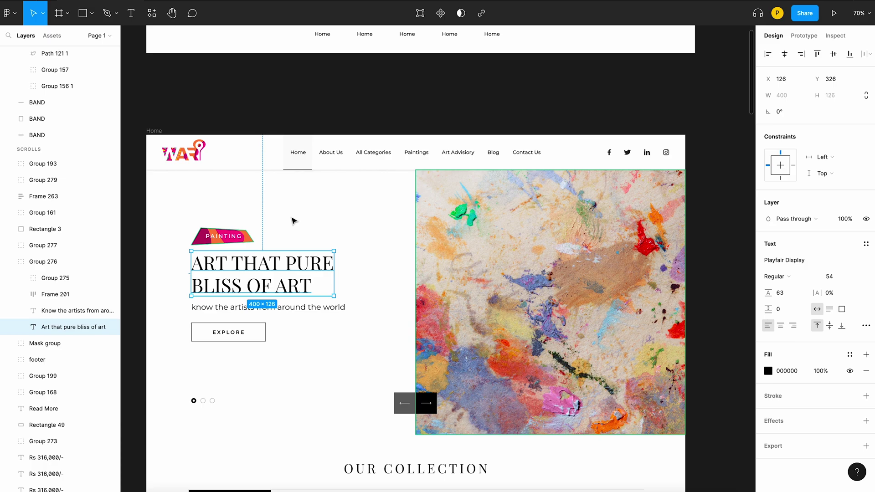
click(301, 314)
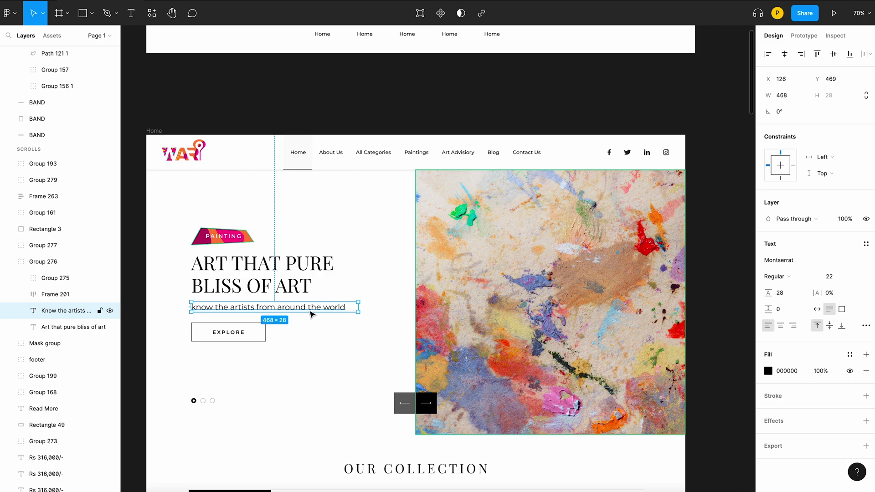
click(284, 214)
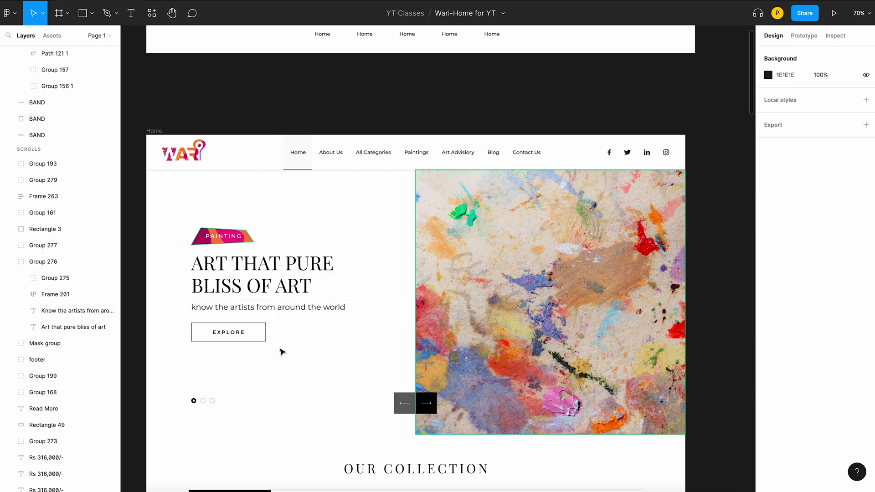
double_click(239, 335)
click(239, 335)
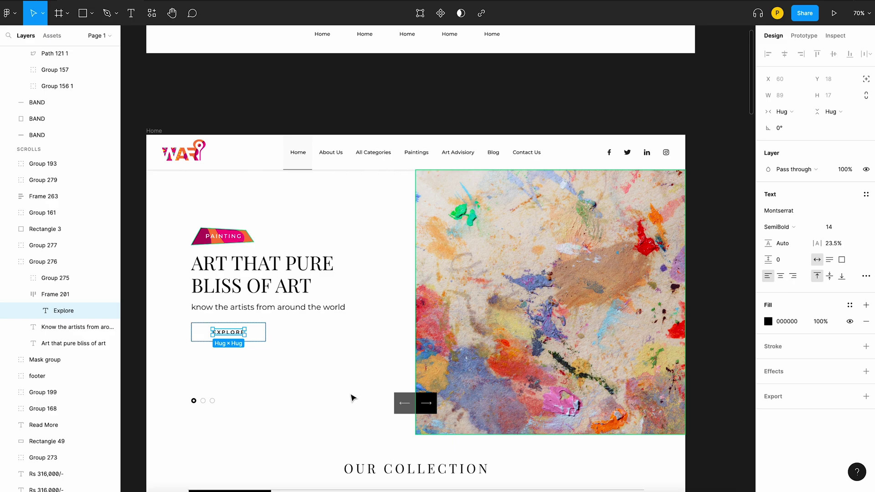
click(194, 415)
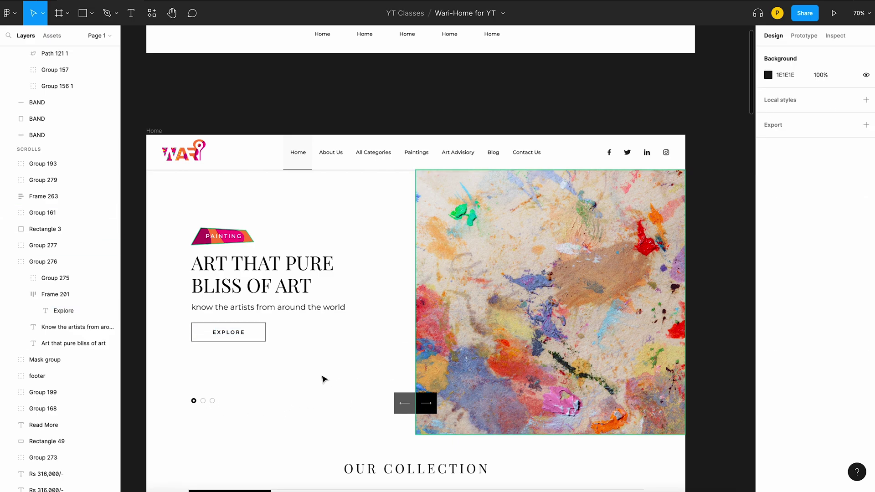
double_click(250, 243)
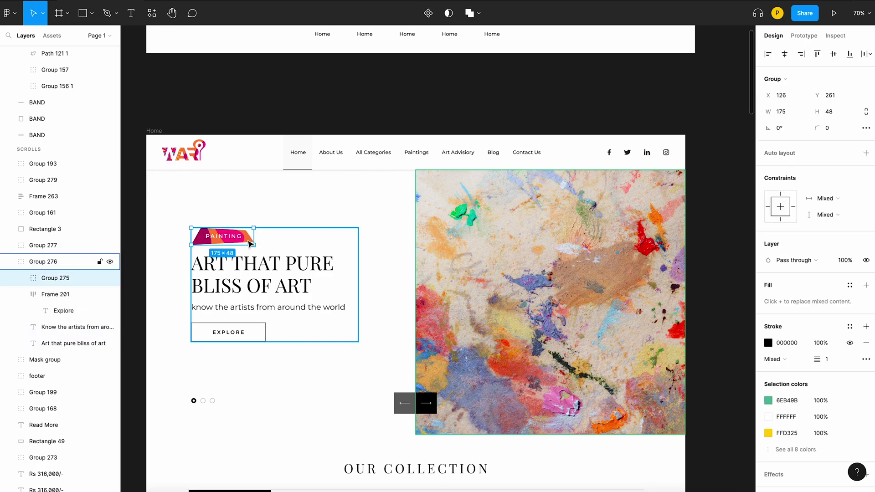
scroll(250, 243, up, 6)
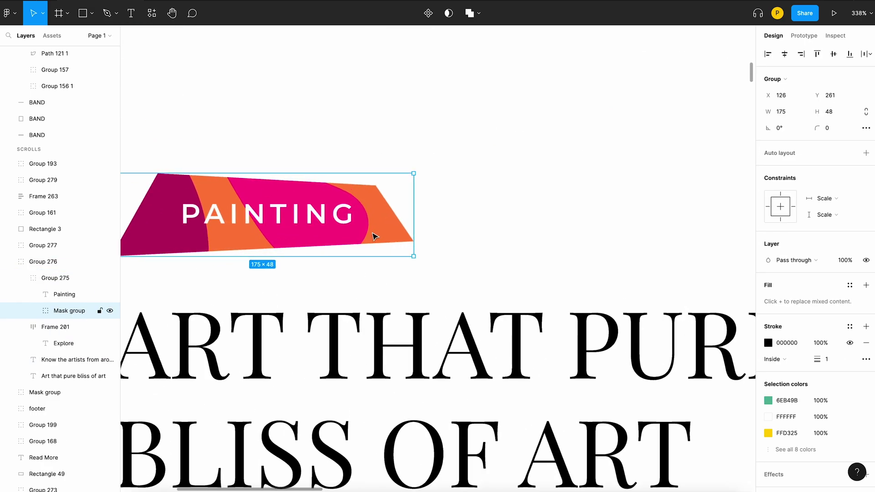
ctrl+click(378, 235)
scroll(363, 238, down, 10)
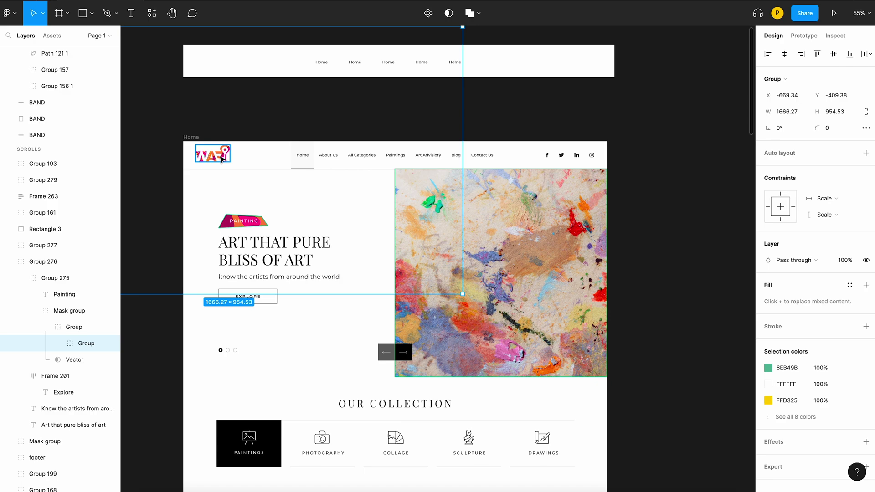
click(186, 112)
scroll(213, 156, up, 3)
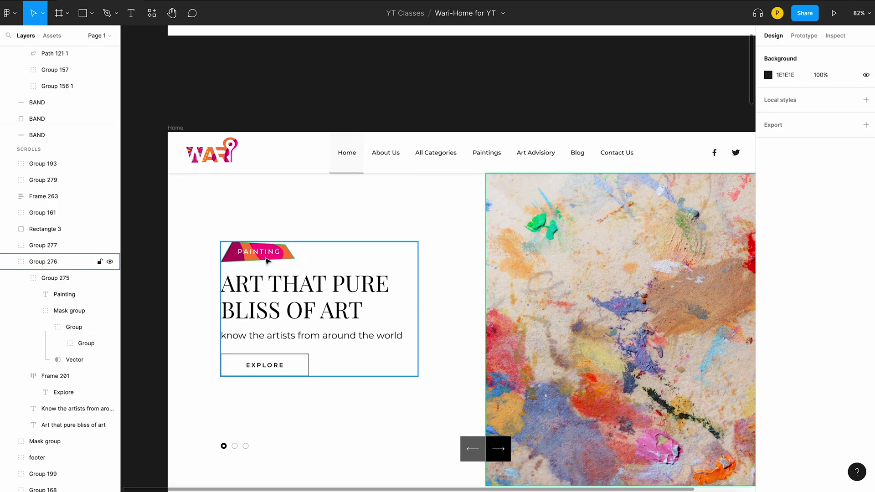
click(269, 258)
click(326, 229)
scroll(326, 230, down, 3)
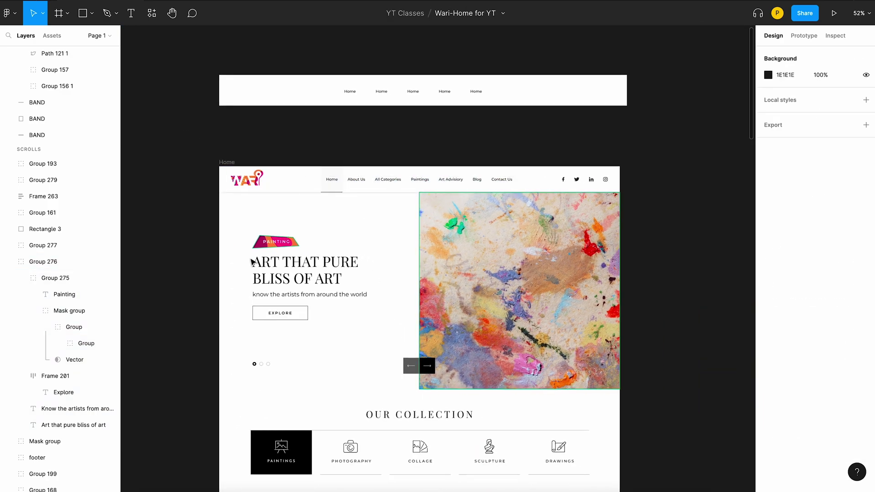
click(552, 309)
scroll(577, 317, down, 1)
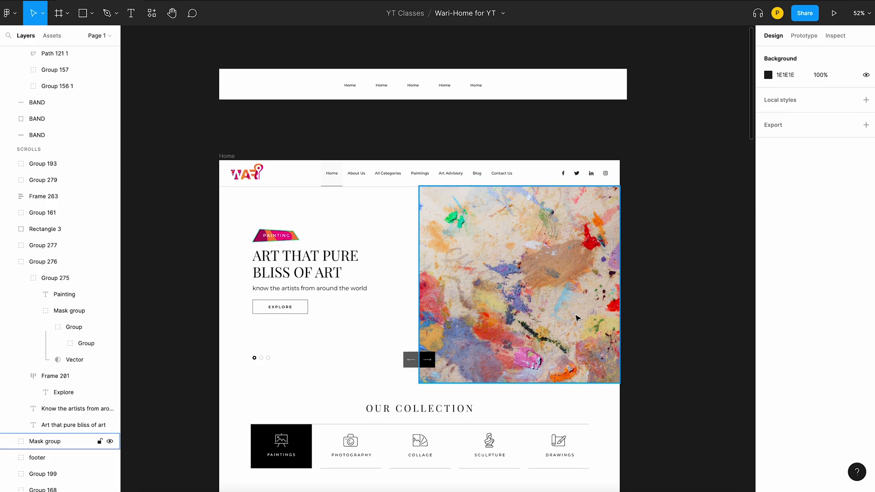
key(Escape)
scroll(547, 315, down, 5)
scroll(489, 313, up, 4)
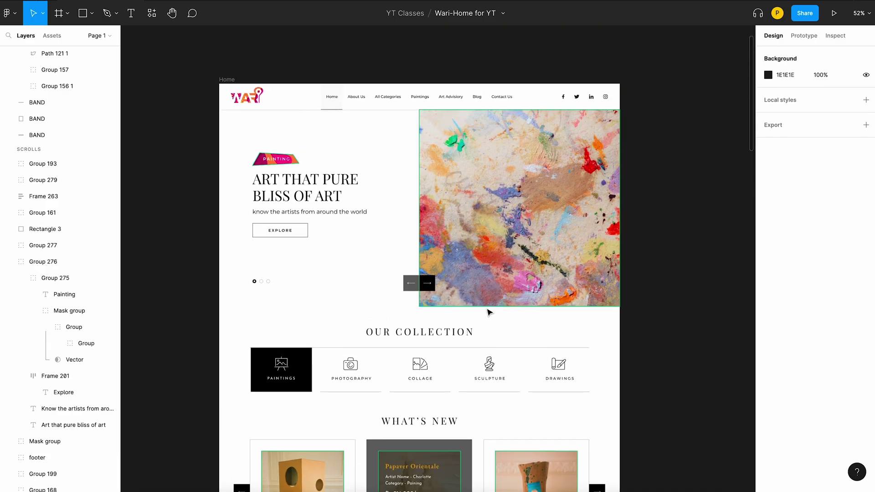
scroll(357, 331, up, 3)
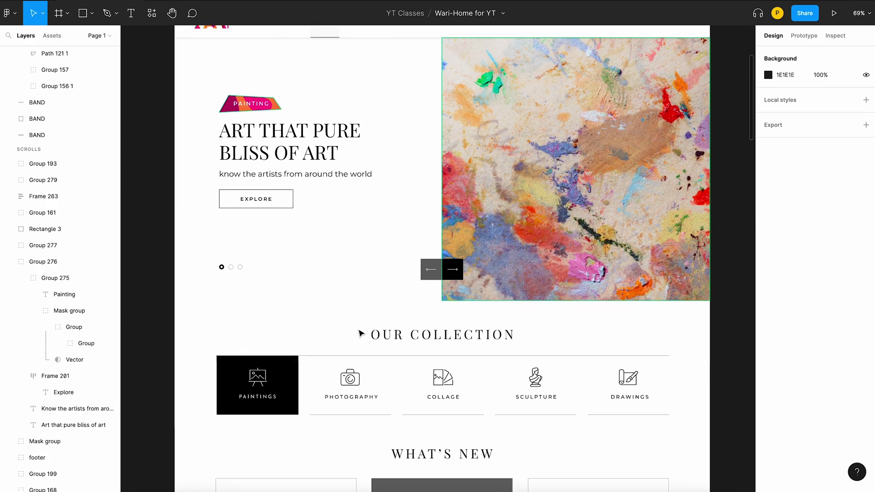
click(397, 334)
click(302, 316)
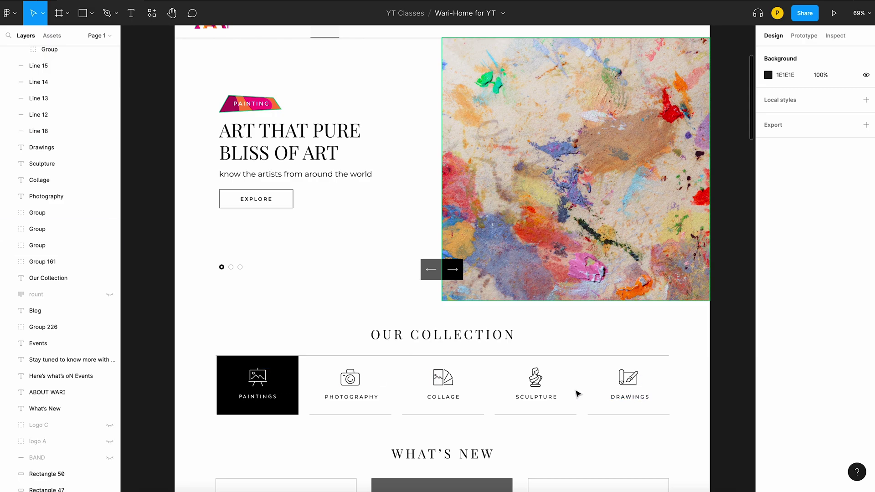
scroll(618, 393, up, 10)
scroll(626, 368, down, 5)
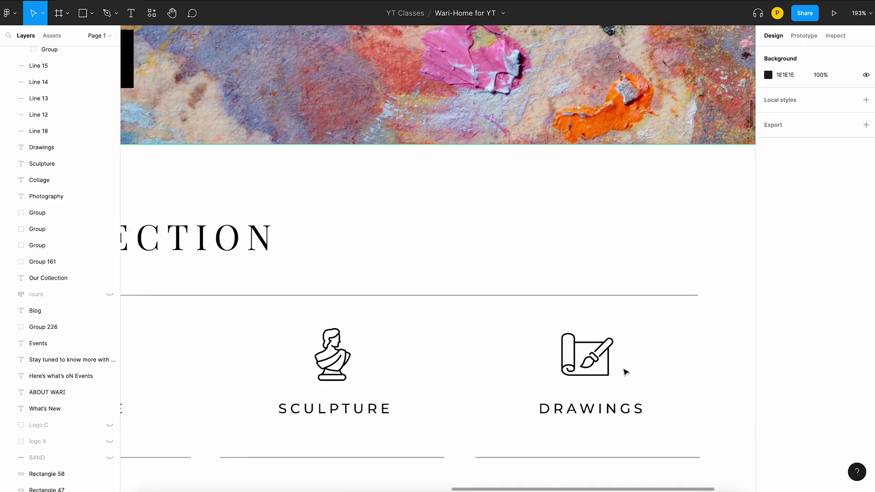
scroll(609, 361, up, 2)
click(609, 361)
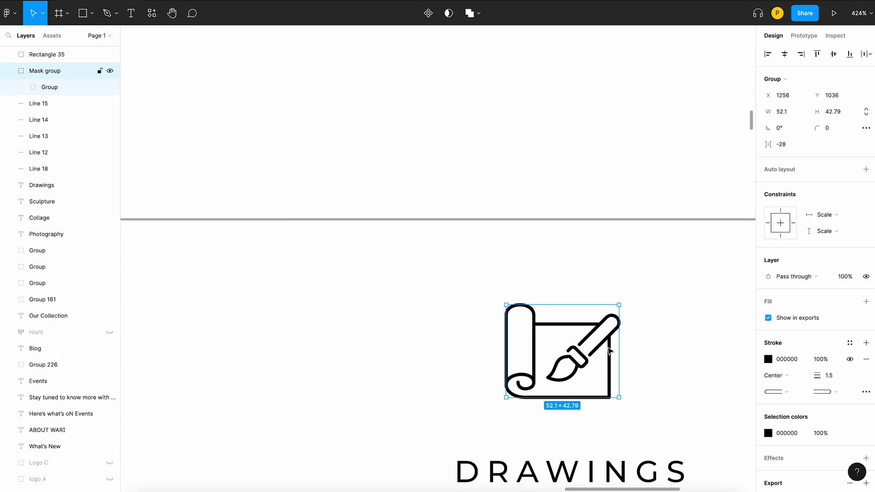
scroll(610, 361, down, 2)
scroll(465, 371, down, 3)
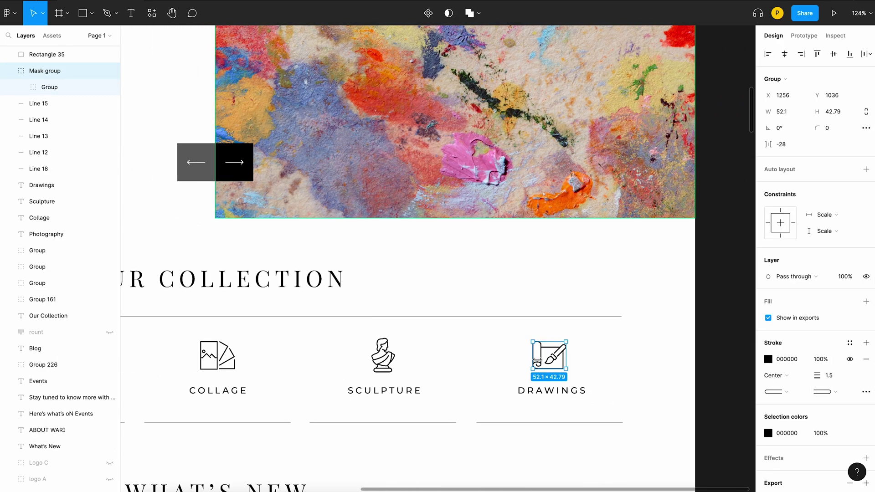
drag(596, 345, 199, 367)
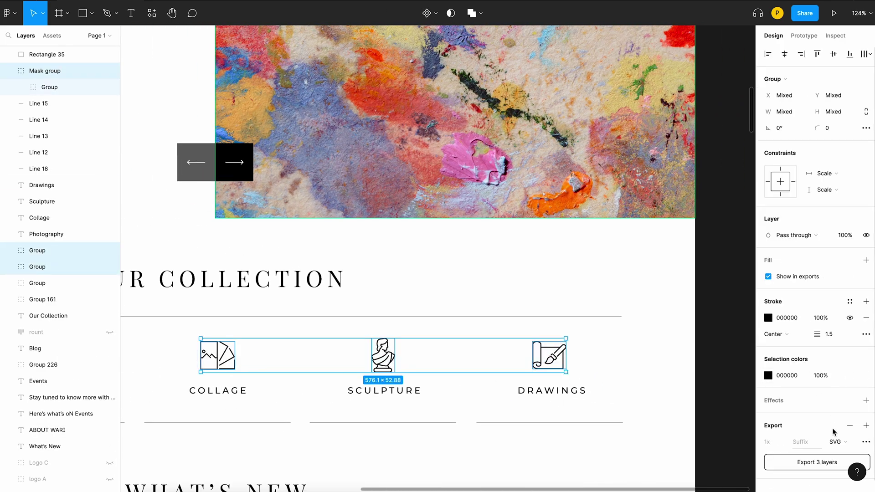
click(831, 335)
text(1)
click(500, 285)
scroll(502, 286, down, 2)
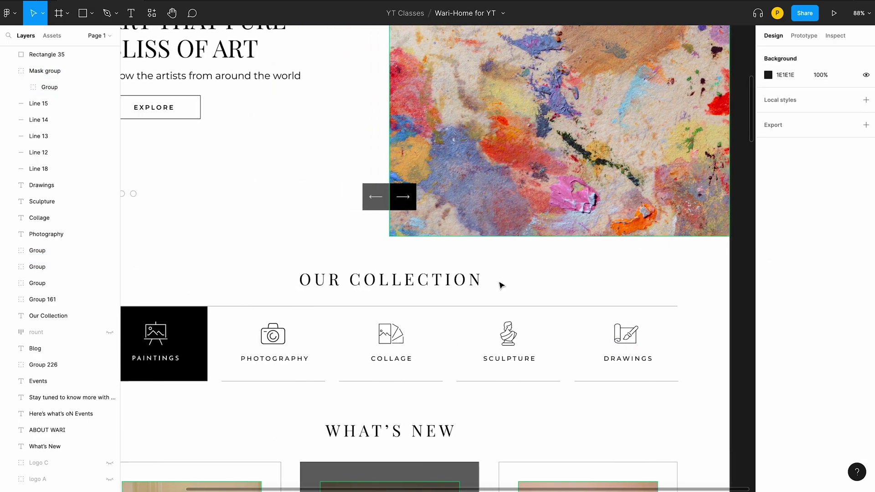
scroll(502, 285, left, 2)
drag(652, 358, 559, 299)
click(595, 281)
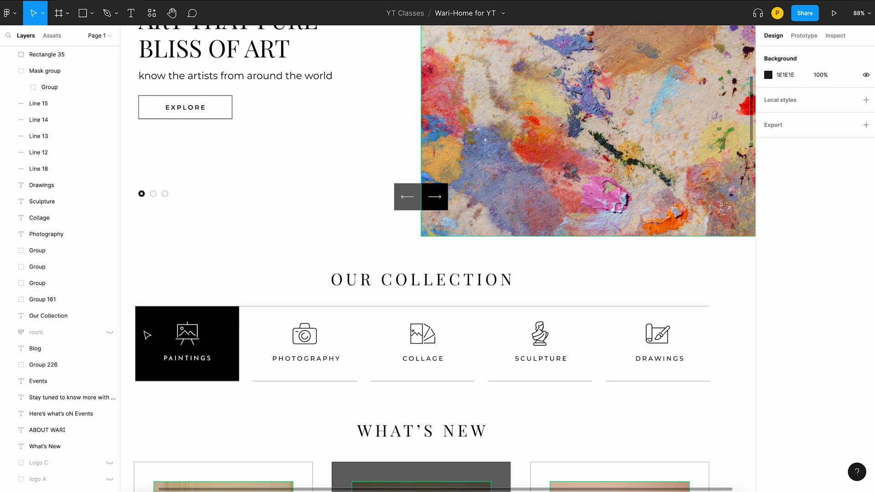
click(293, 363)
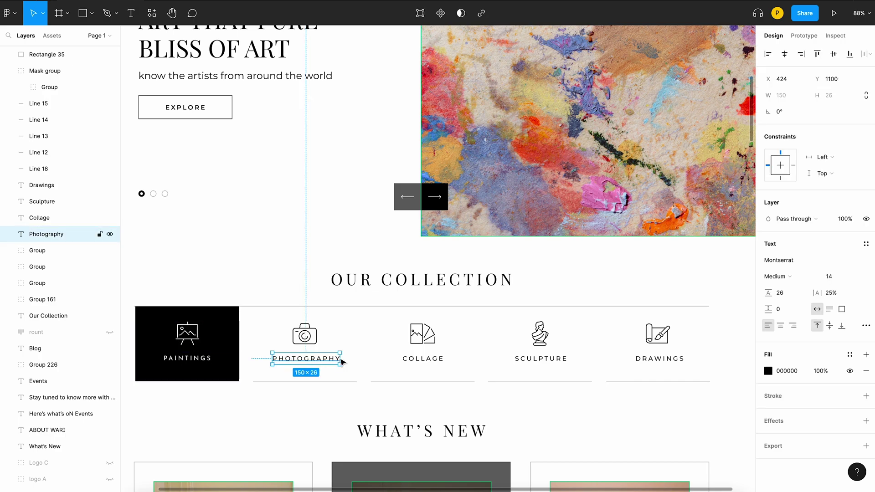
click(304, 277)
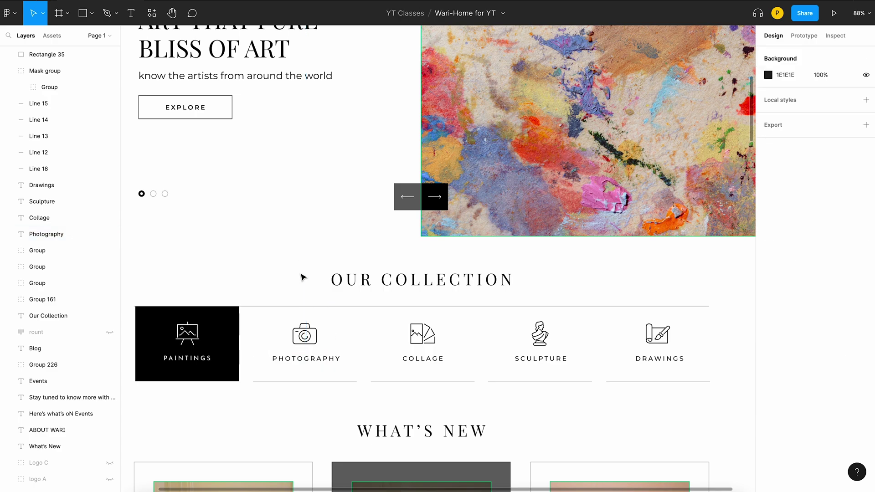
click(303, 361)
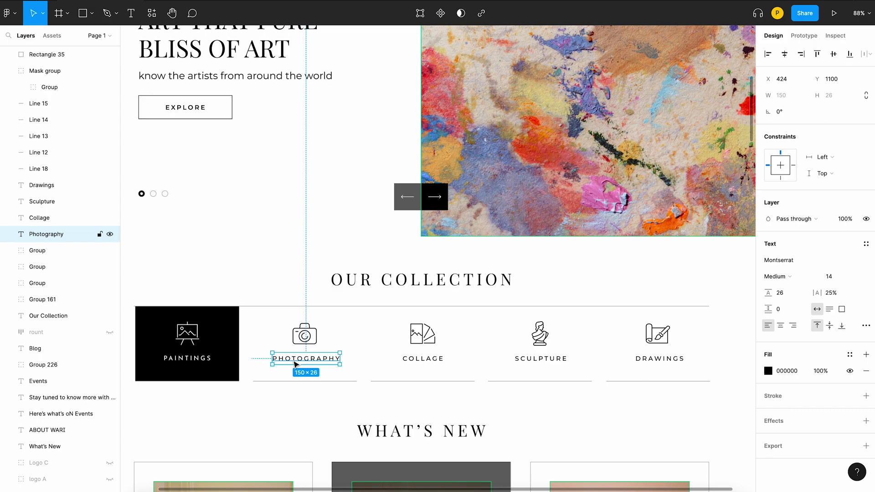
click(188, 364)
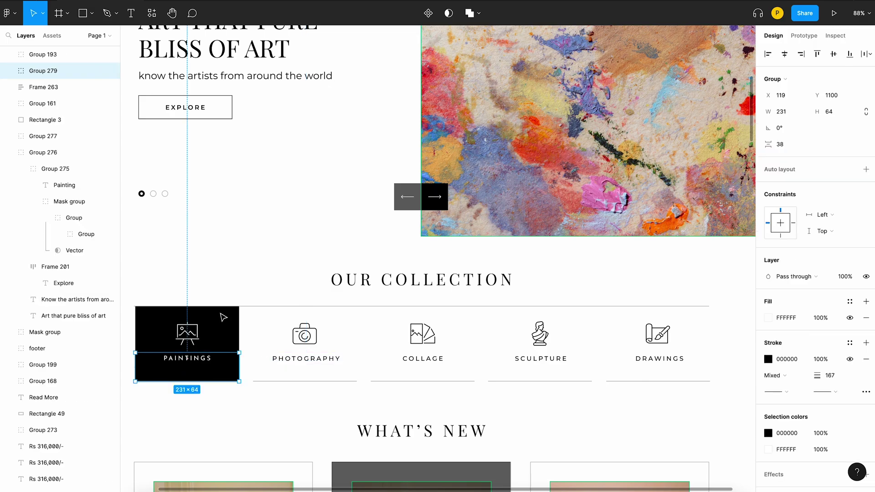
click(248, 257)
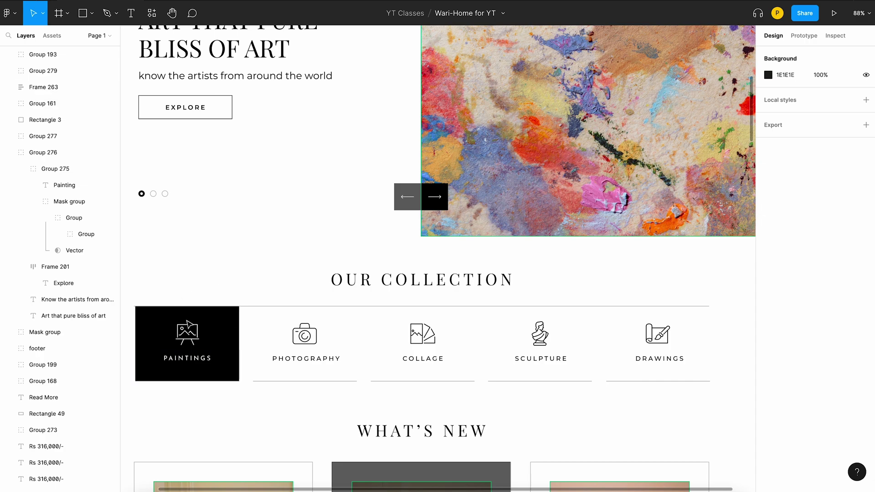
click(187, 333)
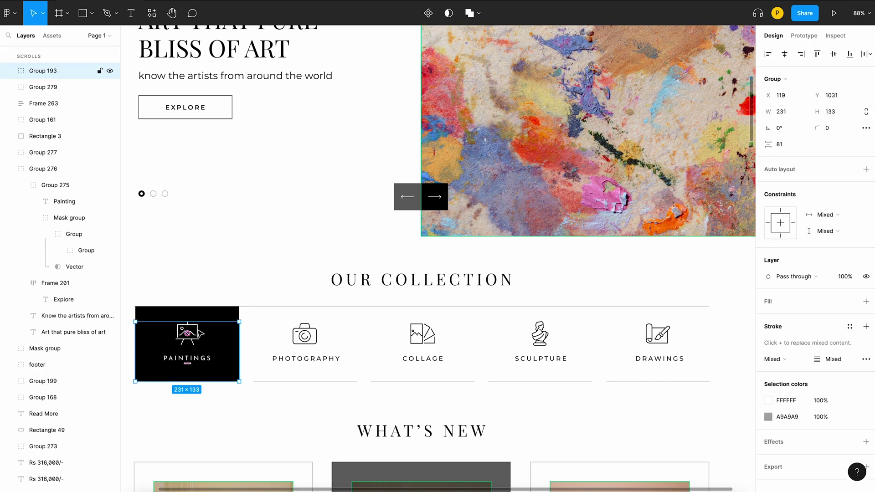
click(256, 285)
scroll(257, 285, down, 3)
scroll(260, 253, up, 2)
scroll(260, 253, left, 1)
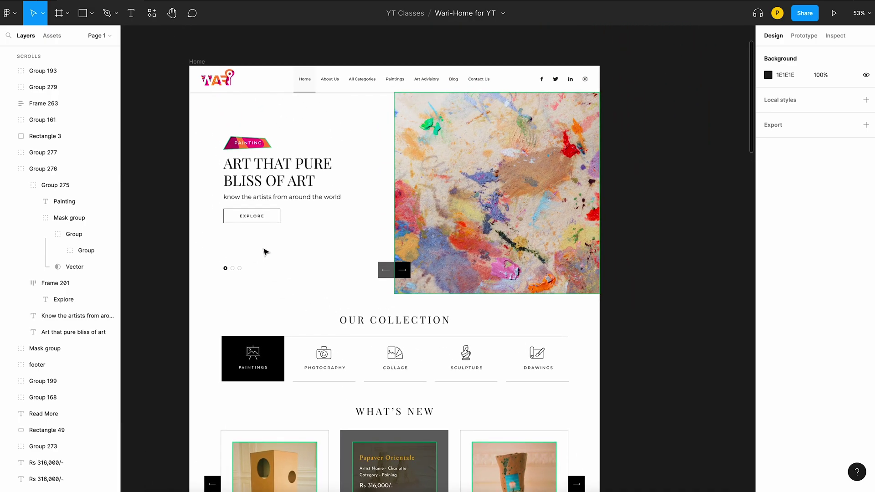
Turn on the Home frame's '5 columns (auto)' grid and pan over Our Collection and What's New.
click(194, 61)
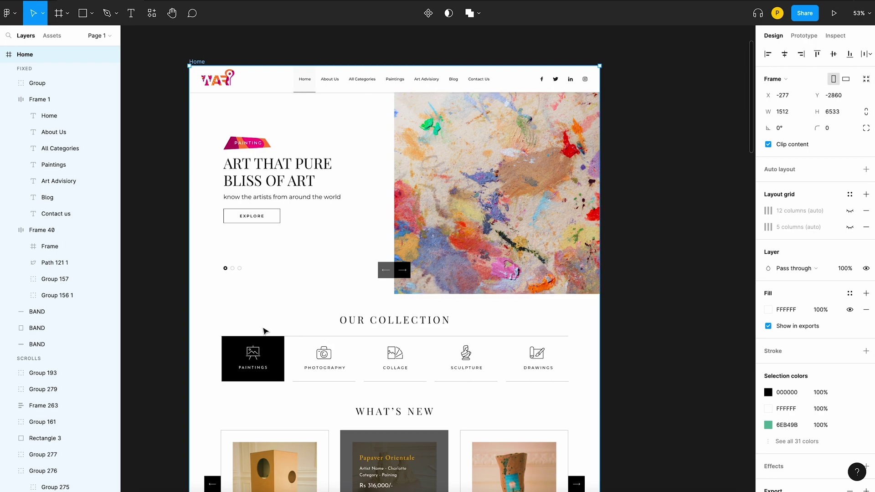
click(850, 227)
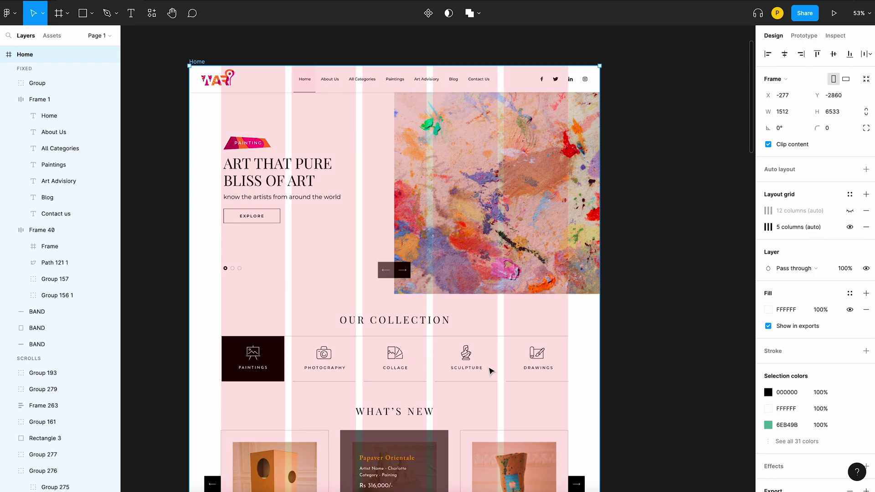
scroll(306, 372, up, 5)
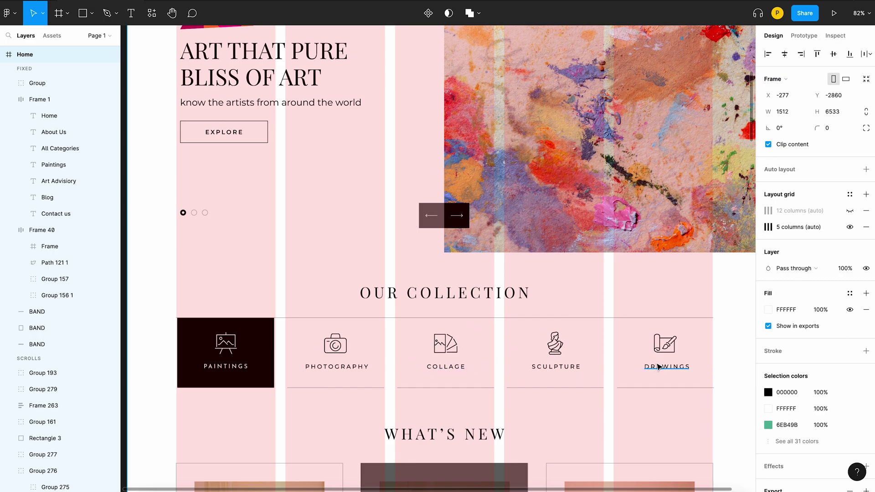
scroll(659, 365, right, 1)
scroll(479, 365, down, 3)
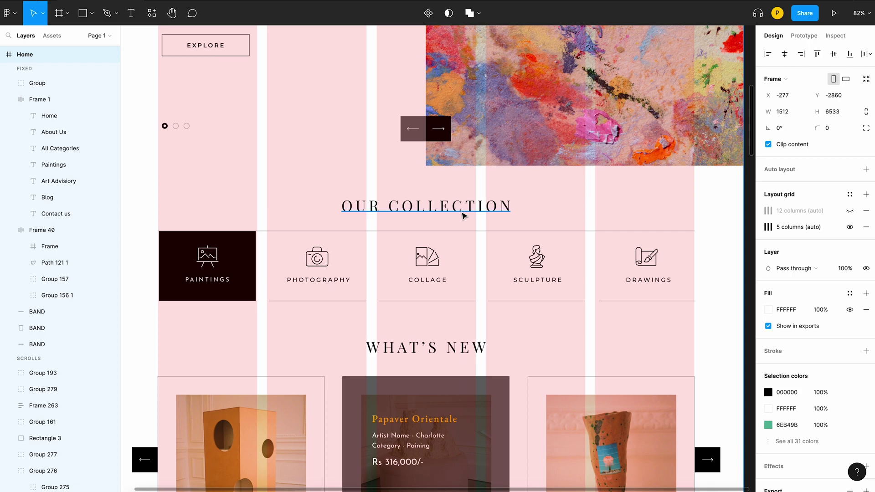
scroll(433, 215, down, 4)
click(403, 229)
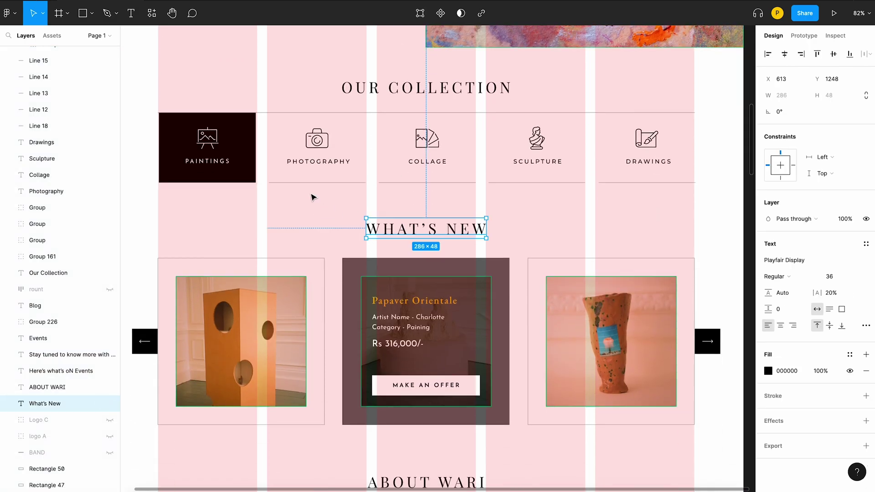
scroll(450, 230, down, 2)
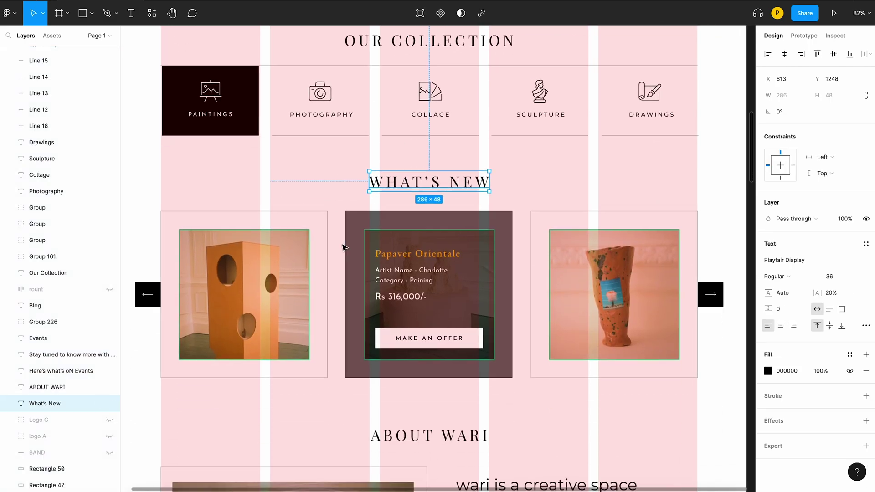
scroll(344, 246, left, 2)
click(318, 248)
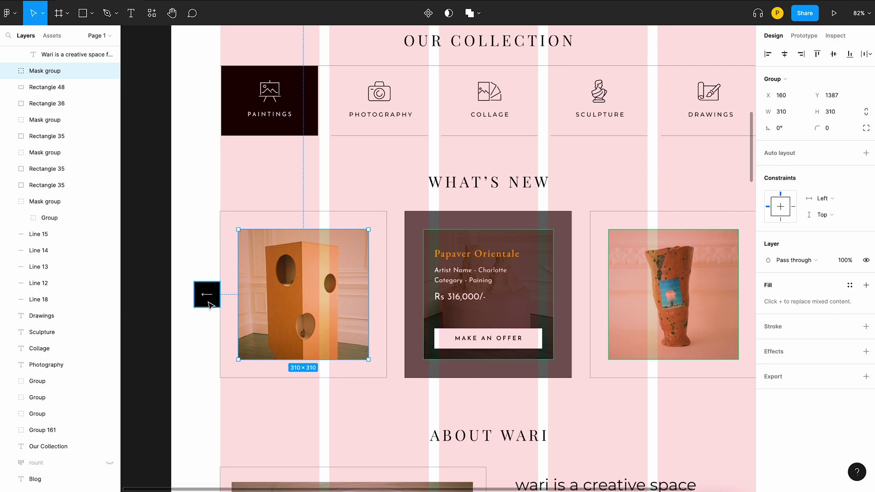
scroll(208, 295, up, 5)
scroll(409, 322, down, 5)
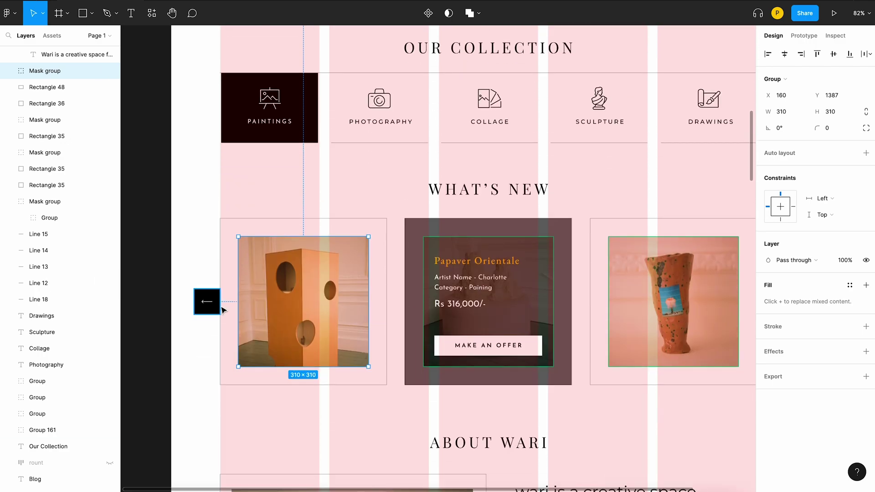
scroll(274, 301, right, 2)
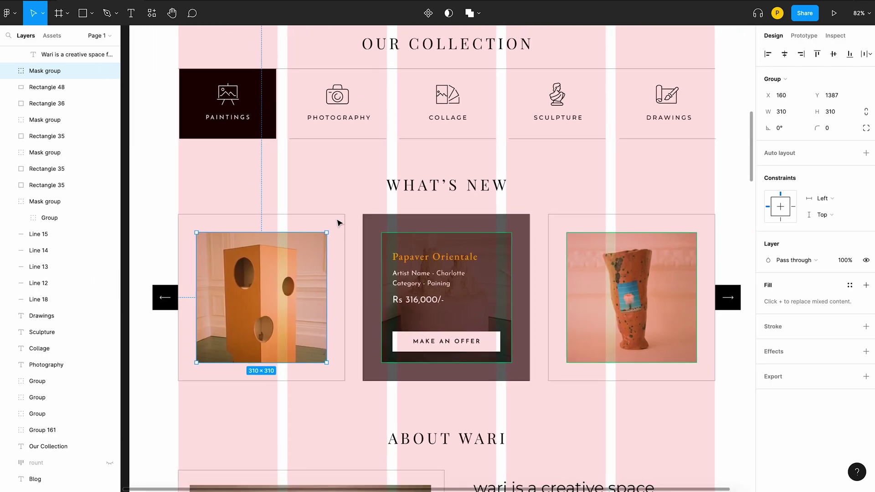
key(Escape)
click(316, 219)
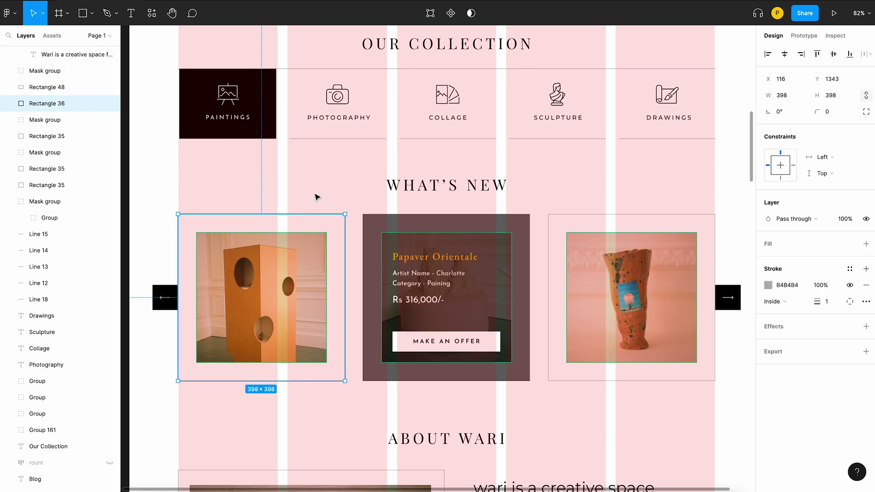
scroll(341, 182, down, 3)
scroll(329, 192, down, 5)
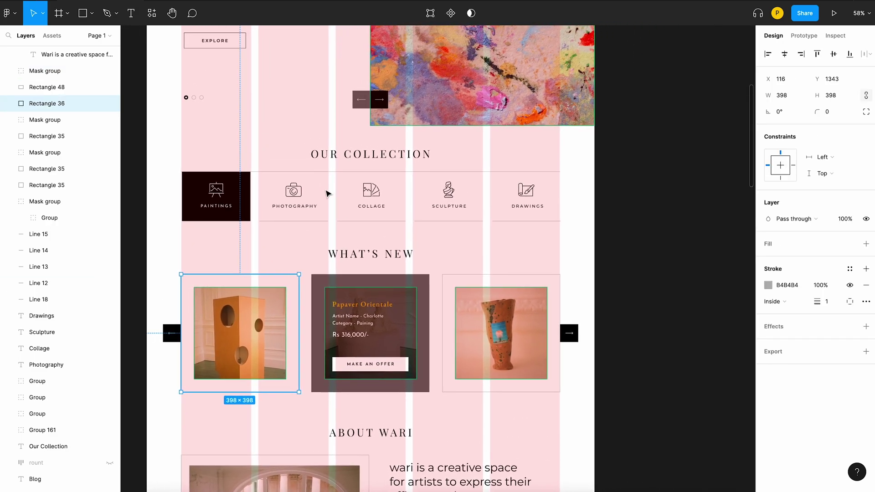
click(640, 248)
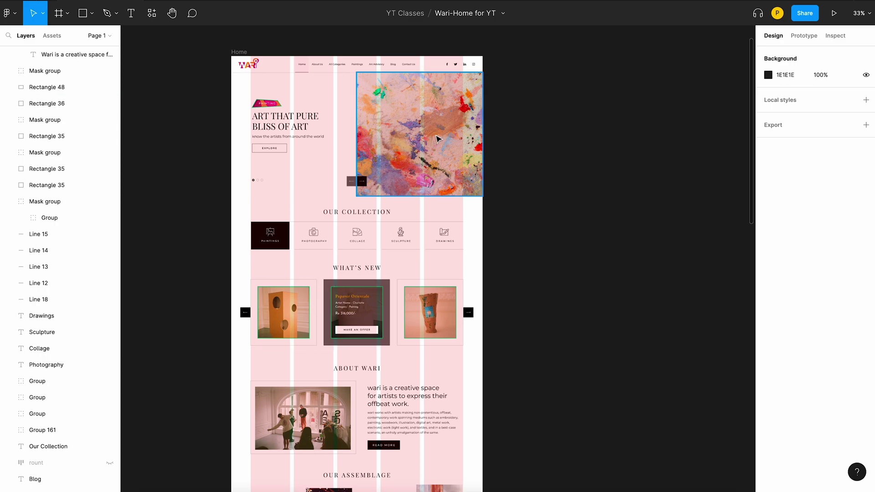
scroll(517, 170, up, 3)
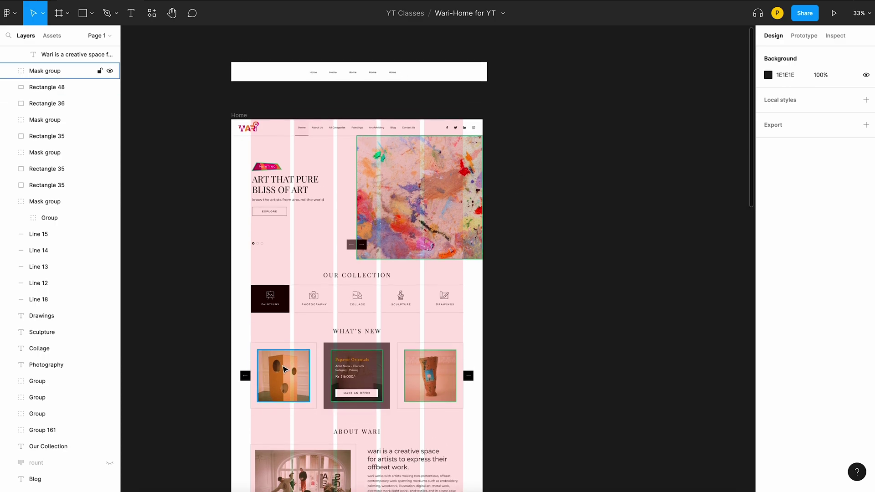
Copy the first artwork image onto empty canvas to the right of the Home frame.
drag(284, 370, 592, 224)
click(633, 123)
click(596, 225)
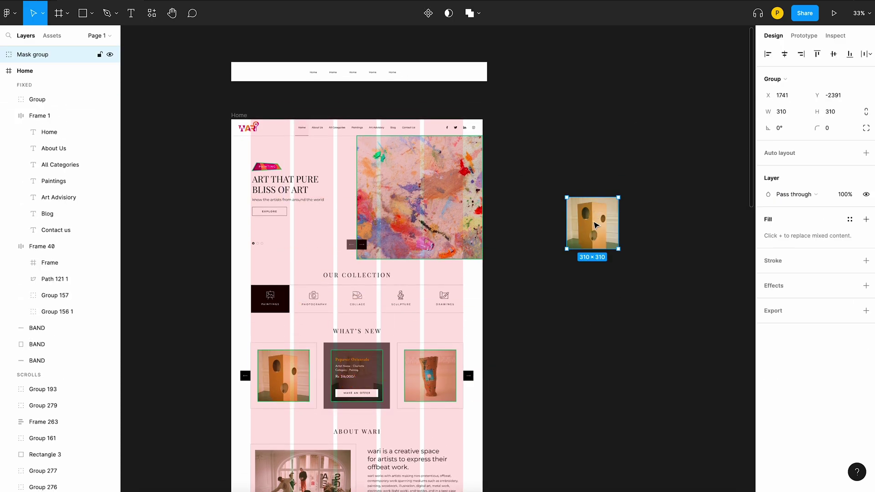
scroll(615, 192, up, 2)
click(611, 160)
click(576, 242)
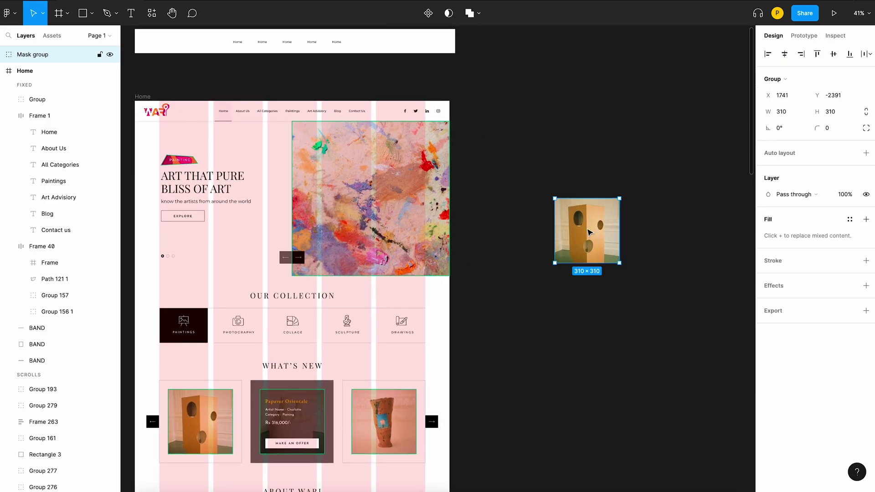
key(Escape)
scroll(590, 232, up, 5)
scroll(632, 242, down, 3)
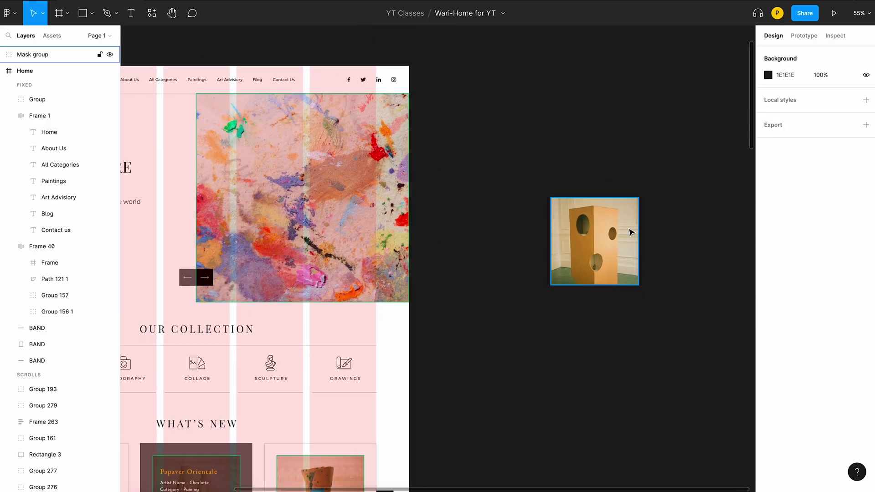
click(591, 235)
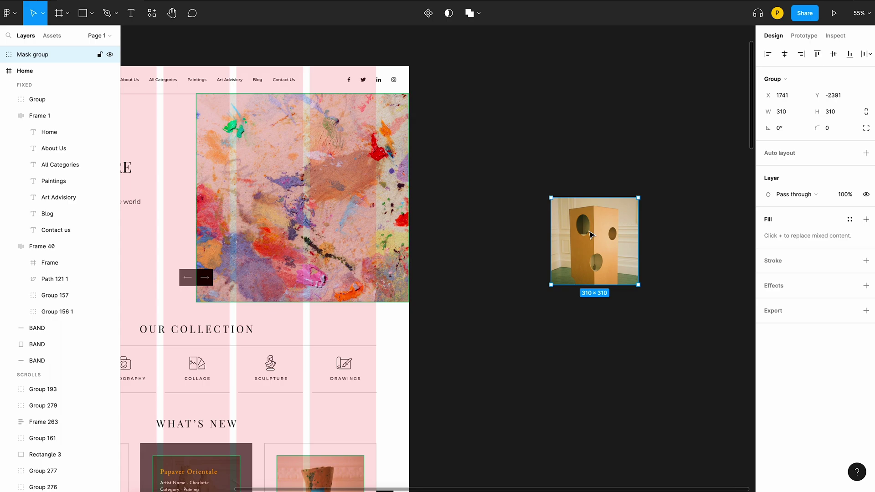
Wrap the copied image in auto layout with 40 side padding and a thin border.
key(shift+a)
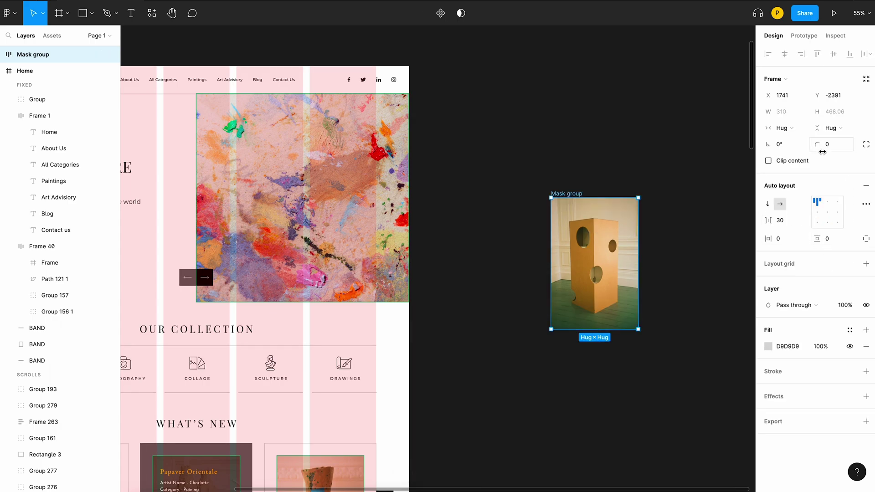
drag(769, 239, 834, 239)
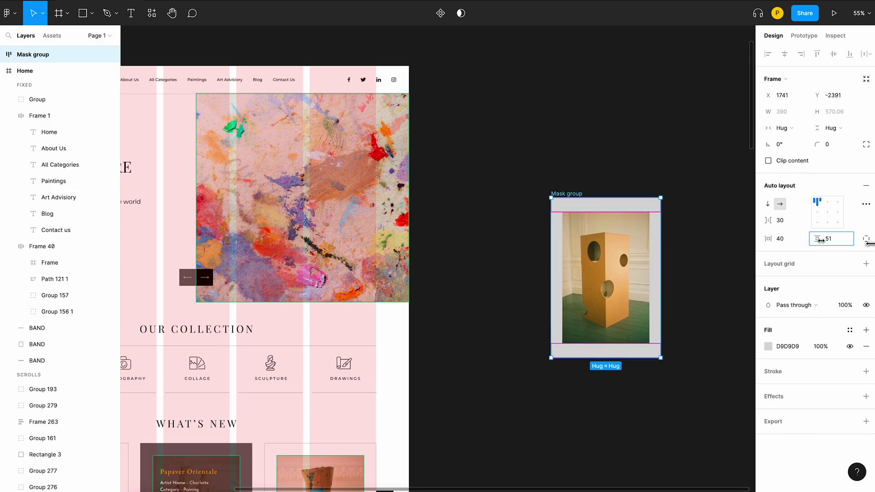
key(shift+x)
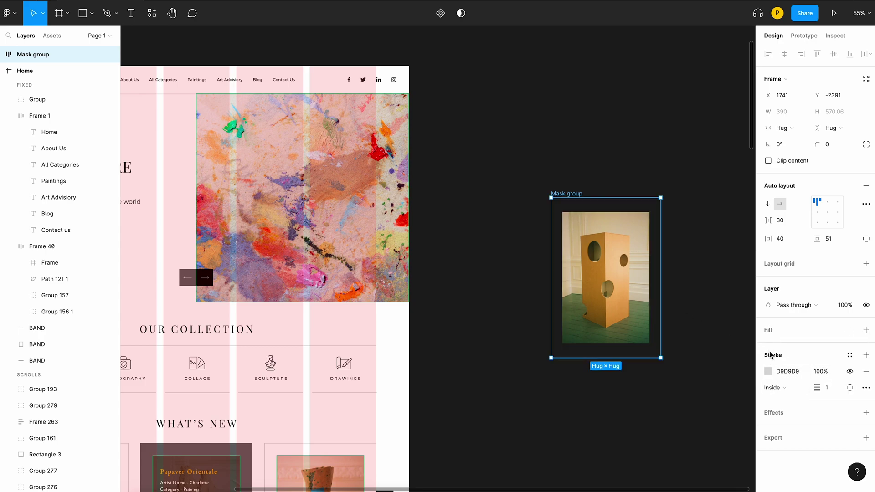
click(770, 375)
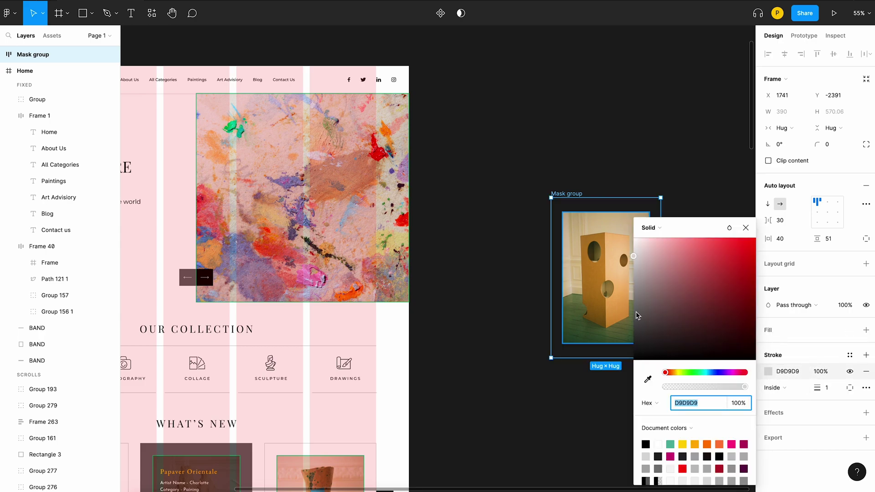
click(540, 132)
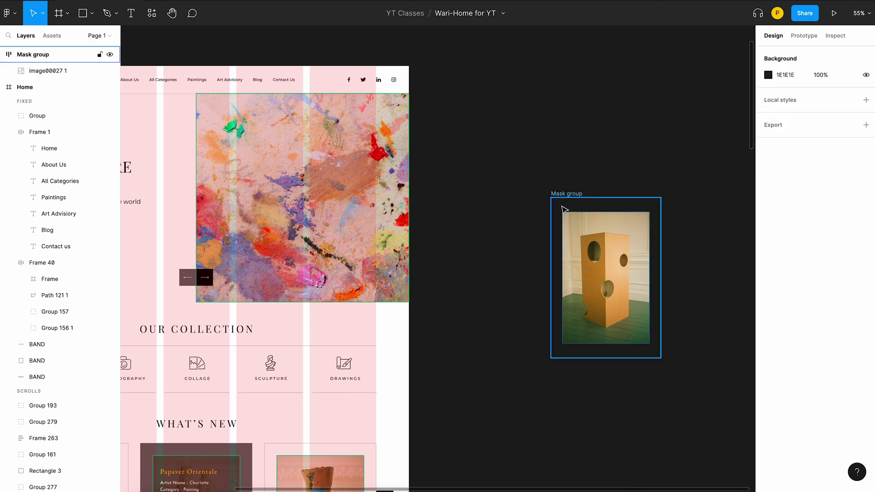
scroll(576, 192, down, 6)
scroll(351, 319, up, 2)
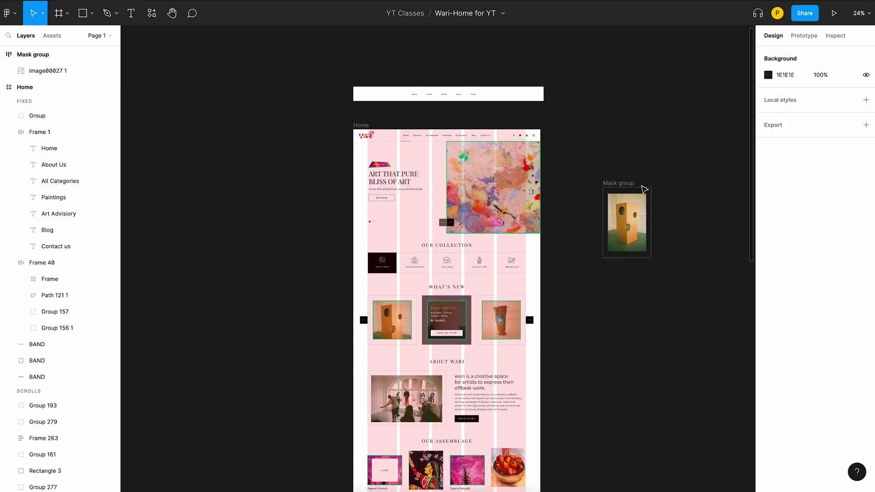
Delete the image inside the stray mask group, then the empty mask group frame.
drag(607, 165, 668, 285)
key(Delete)
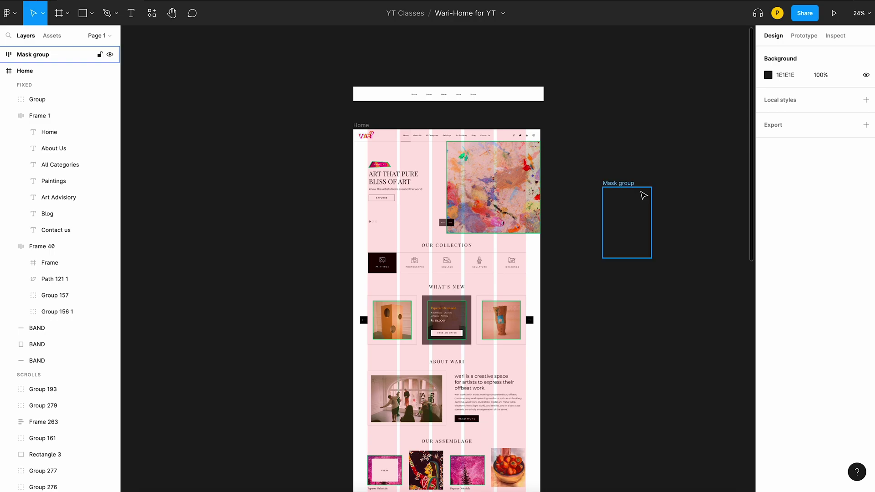
click(624, 191)
key(Delete)
scroll(502, 273, up, 3)
scroll(474, 310, up, 3)
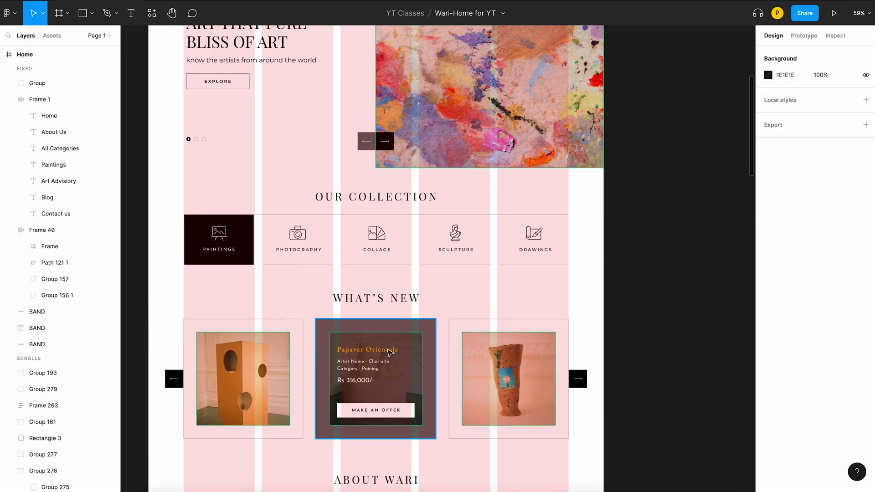
click(387, 344)
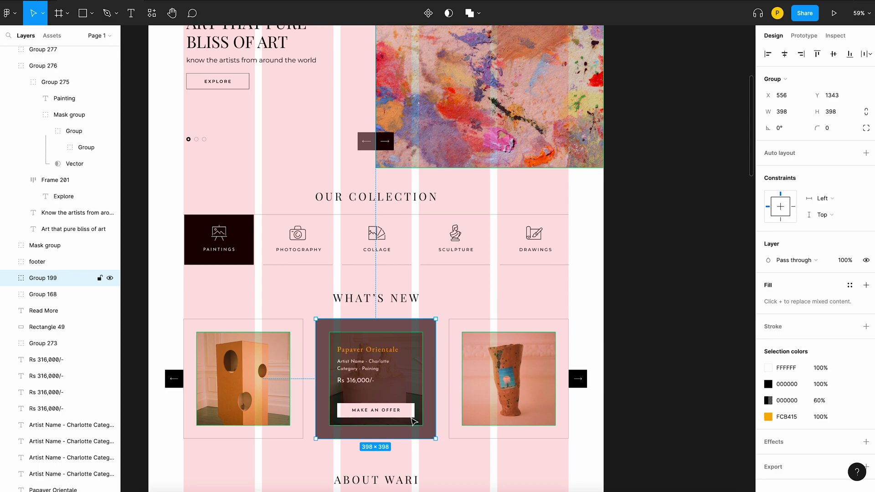
scroll(413, 421, up, 5)
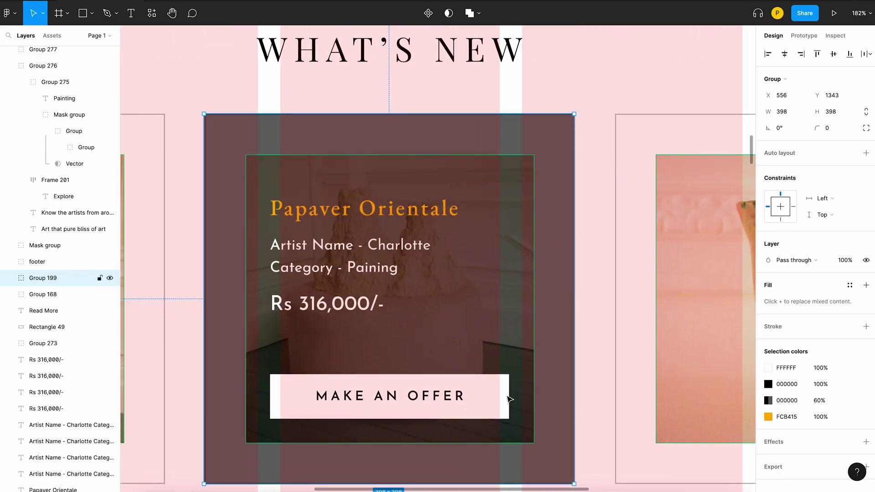
scroll(655, 363, down, 5)
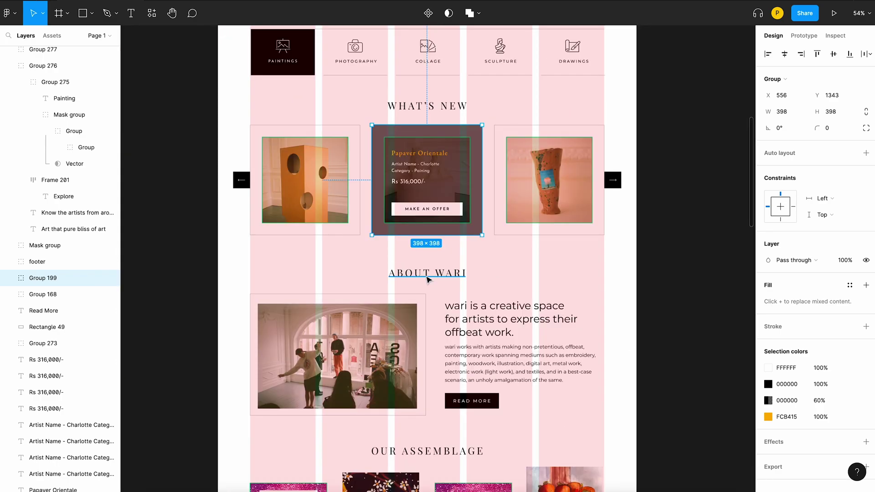
click(429, 276)
scroll(459, 326, up, 3)
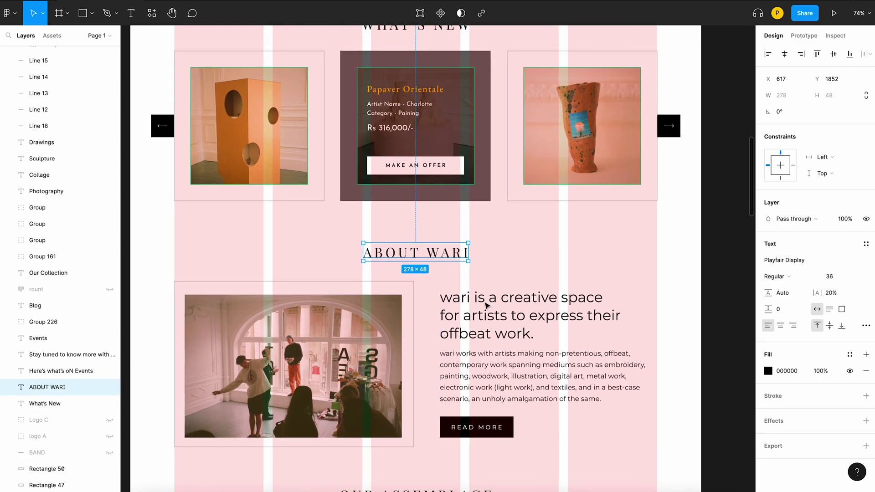
click(471, 315)
click(472, 364)
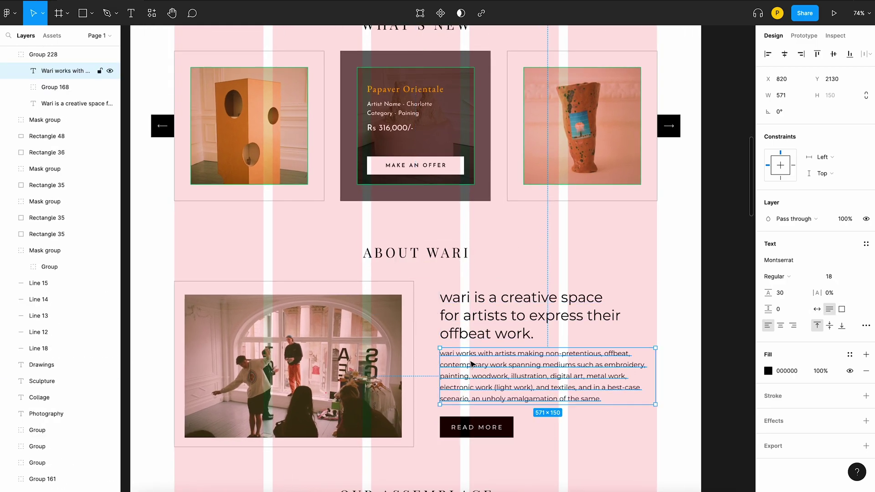
click(469, 427)
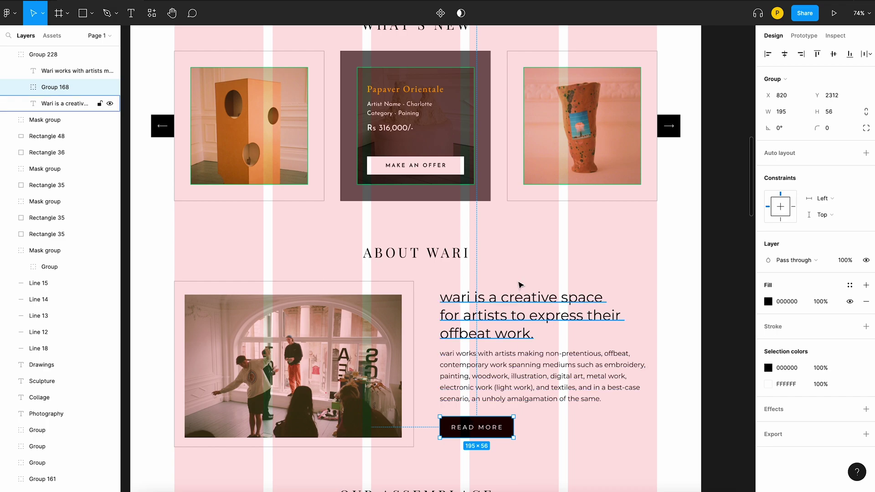
click(343, 346)
click(279, 245)
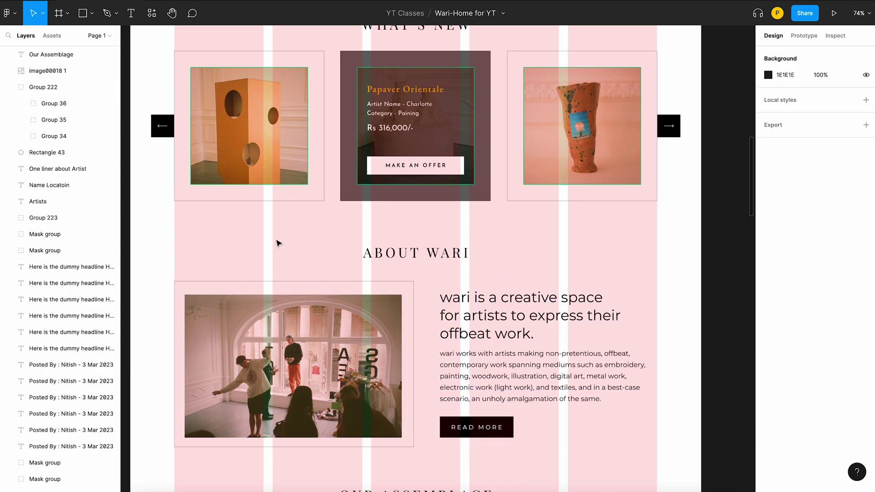
click(313, 371)
click(232, 246)
scroll(436, 305, down, 6)
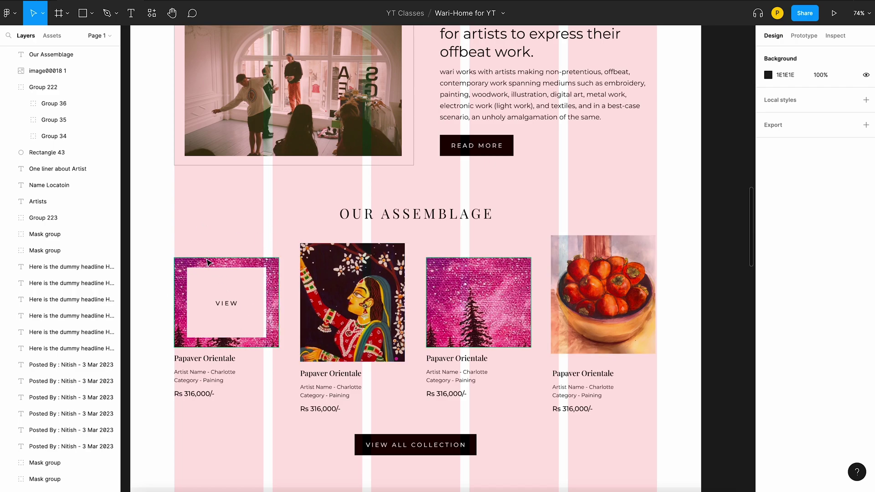
click(233, 307)
click(247, 242)
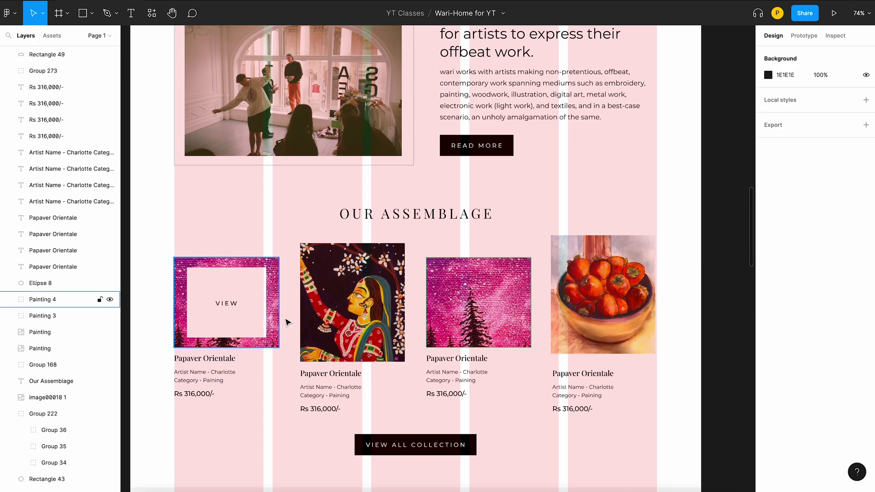
double_click(225, 305)
scroll(225, 308, up, 5)
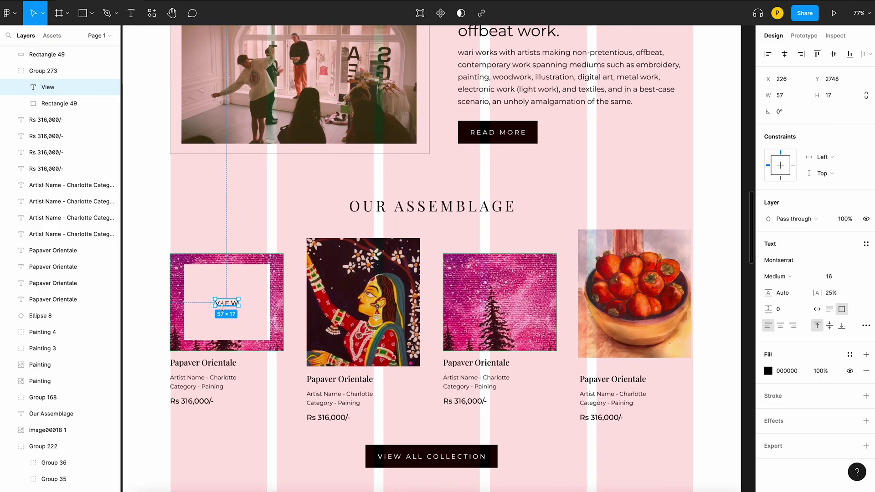
scroll(185, 303, down, 5)
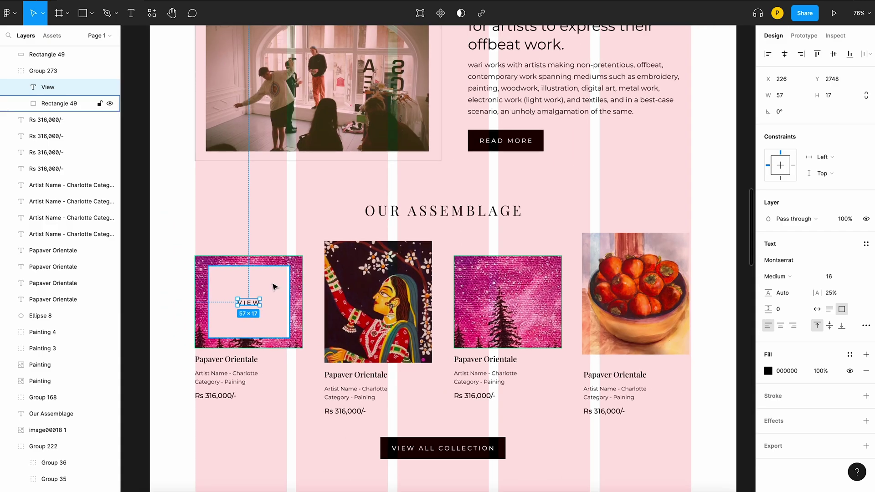
click(273, 286)
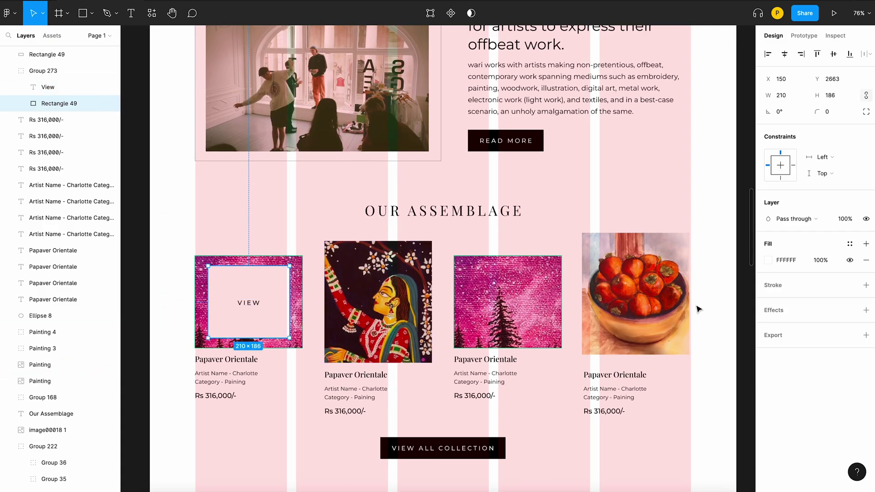
scroll(668, 336, down, 7)
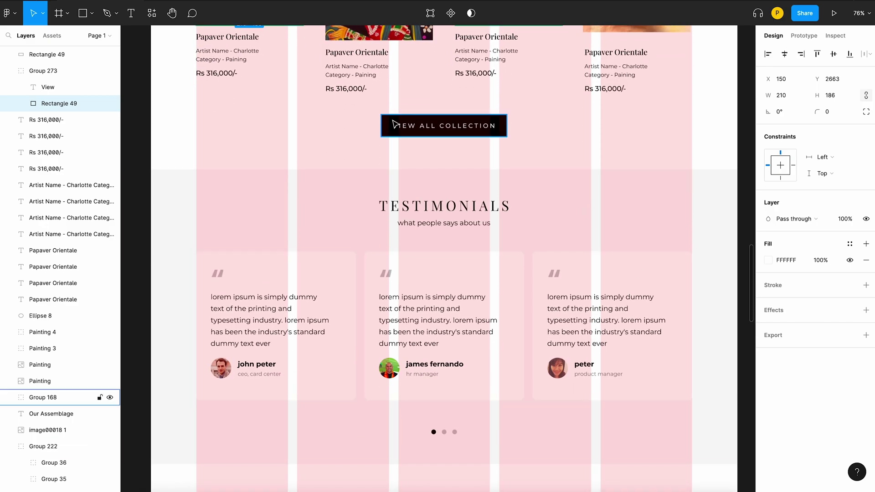
scroll(394, 124, up, 5)
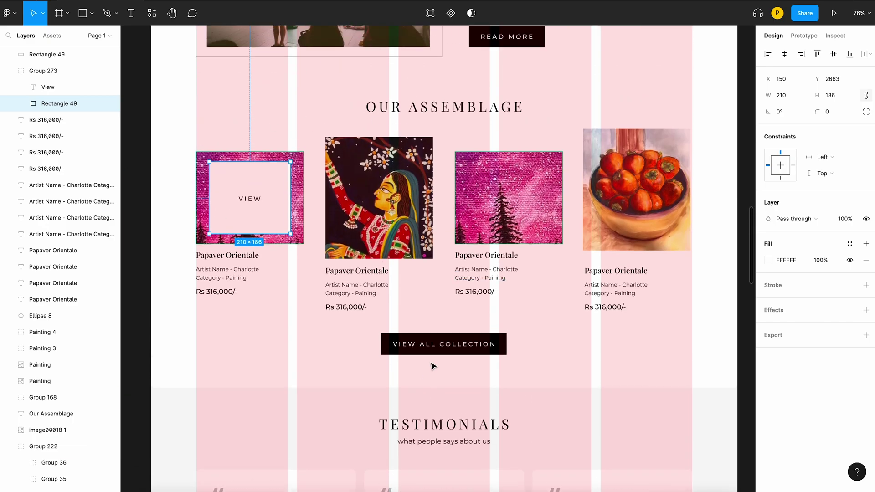
scroll(449, 351, down, 5)
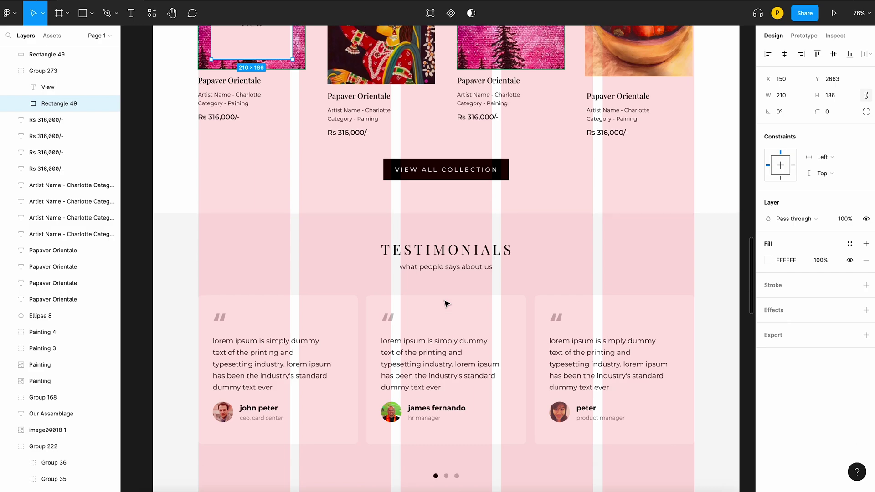
scroll(445, 230, up, 3)
scroll(447, 229, down, 3)
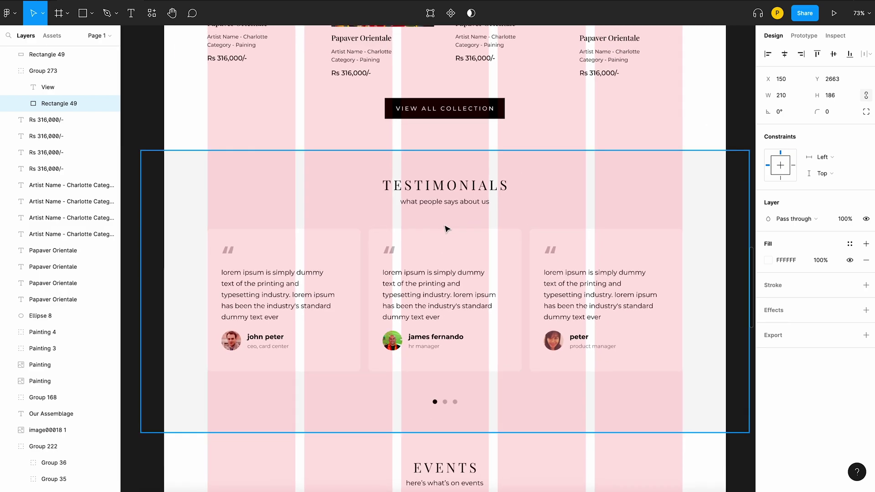
scroll(449, 228, down, 2)
click(176, 191)
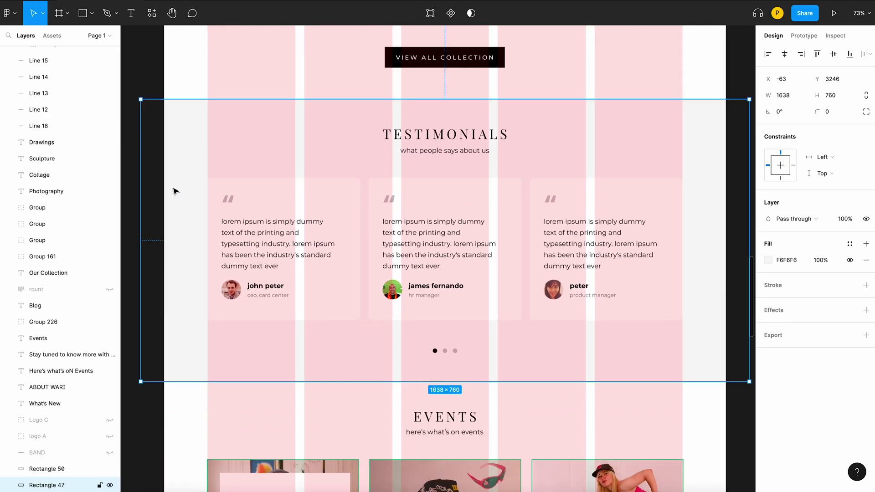
double_click(283, 203)
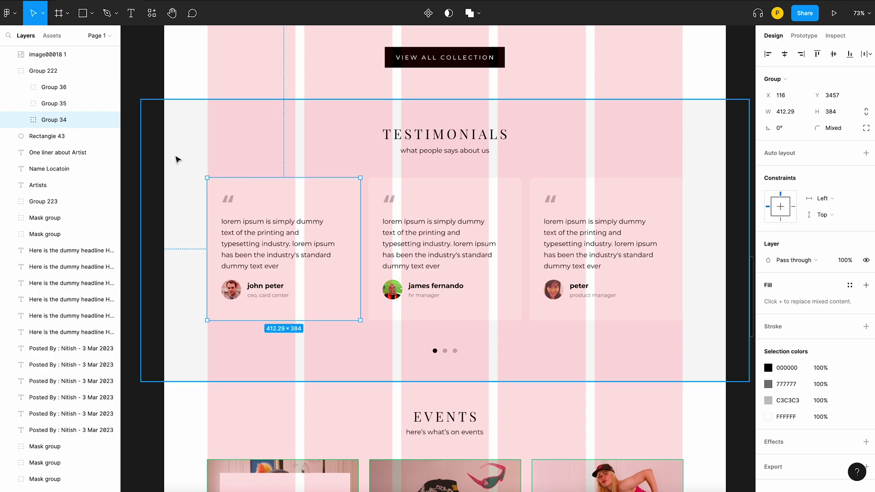
click(166, 169)
double_click(293, 226)
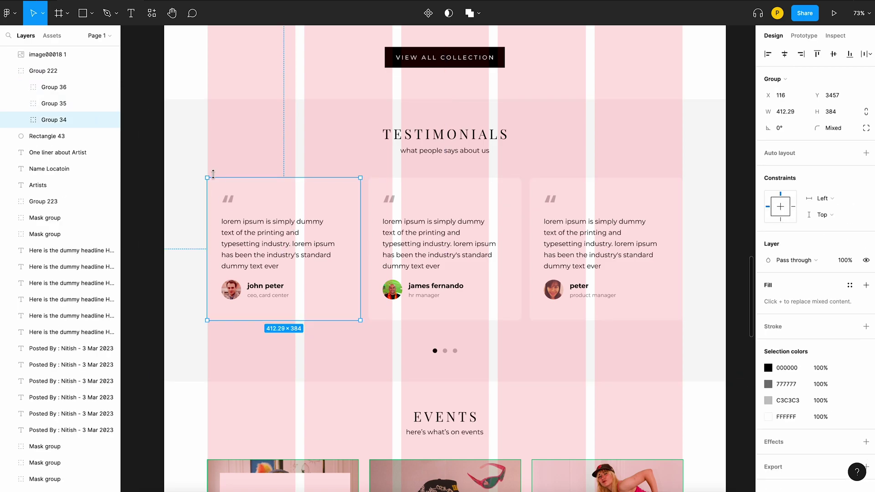
click(186, 171)
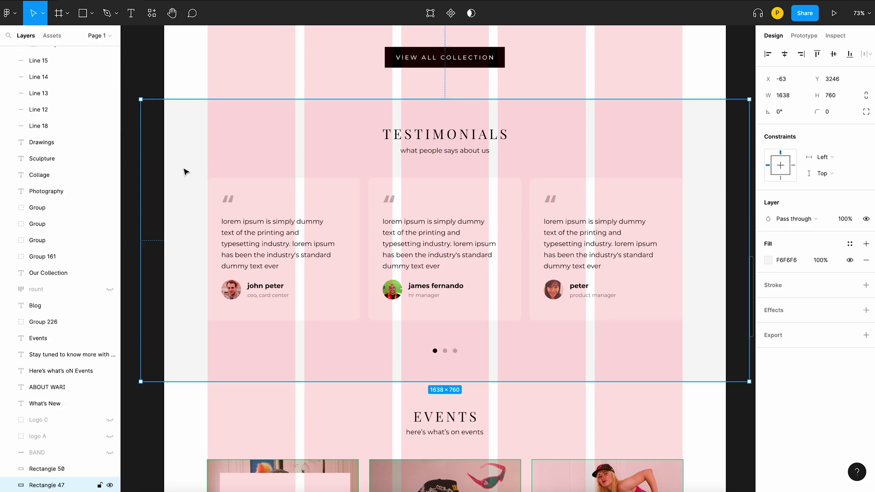
click(283, 245)
click(283, 245)
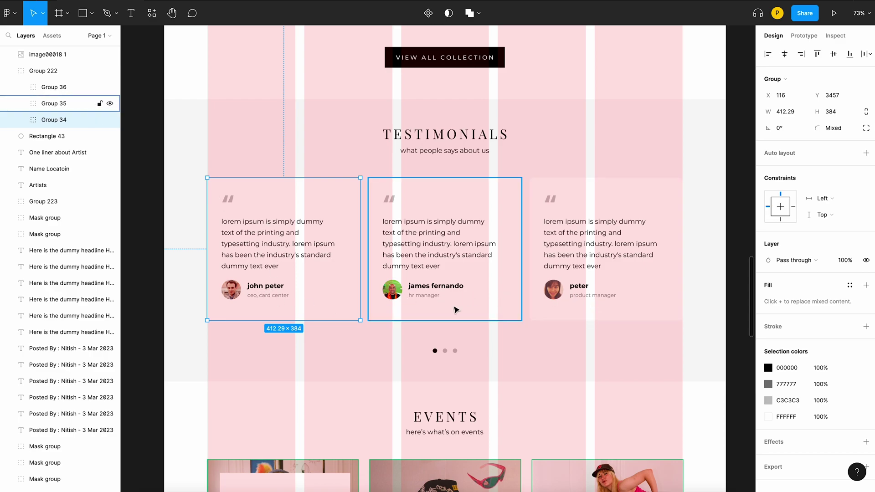
scroll(456, 307, down, 3)
scroll(472, 290, up, 6)
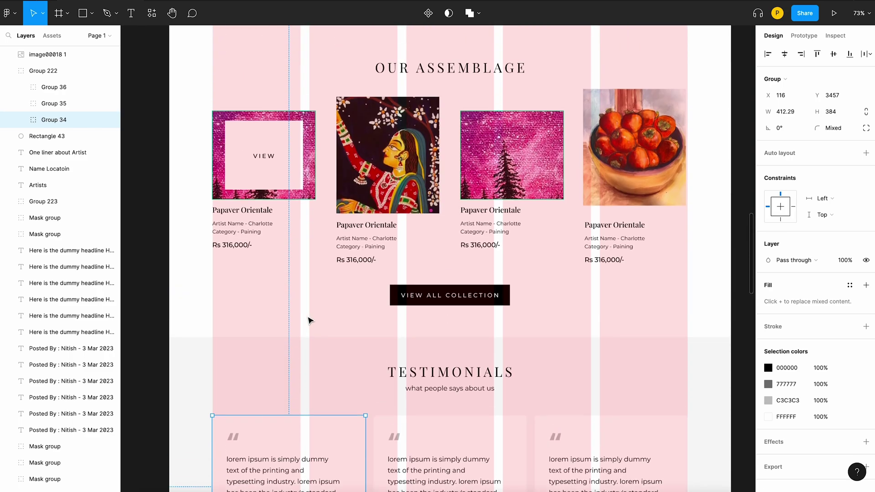
scroll(343, 221, down, 3)
On the Home frame, hide the 5-column grid, then the 12-column grid as well.
scroll(343, 222, up, 10)
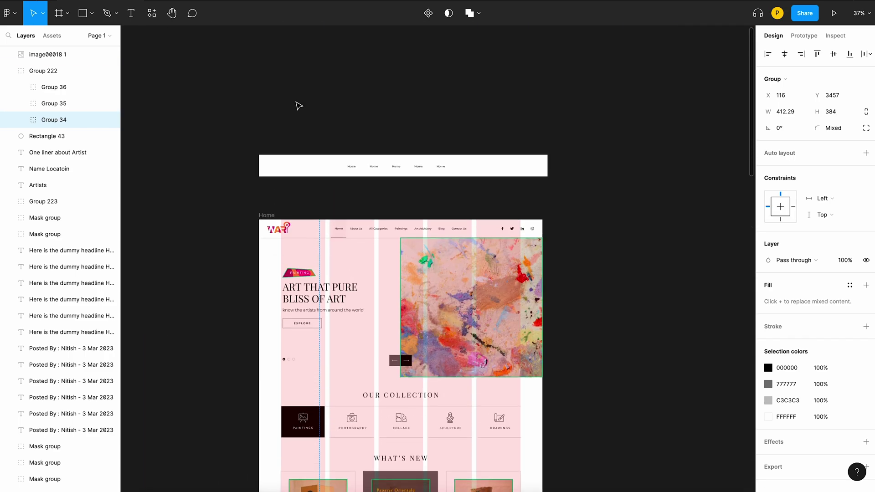
click(269, 218)
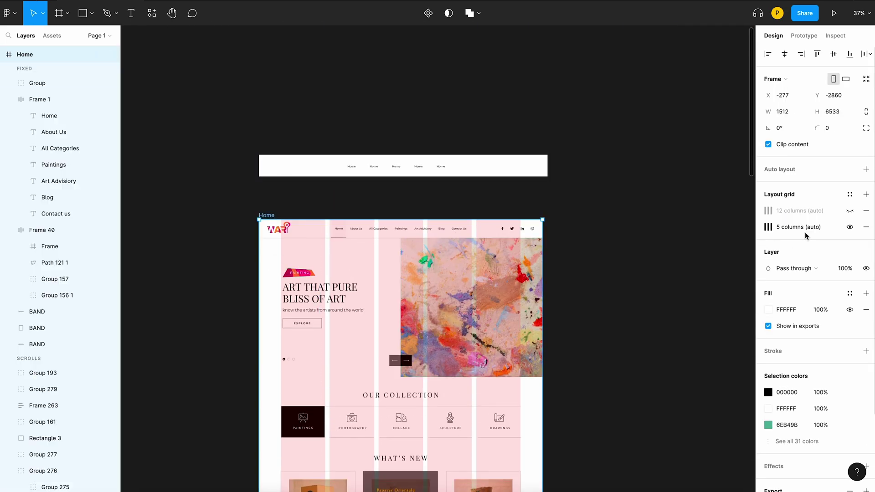
click(850, 210)
click(850, 227)
scroll(529, 308, down, 2)
scroll(529, 308, down, 4)
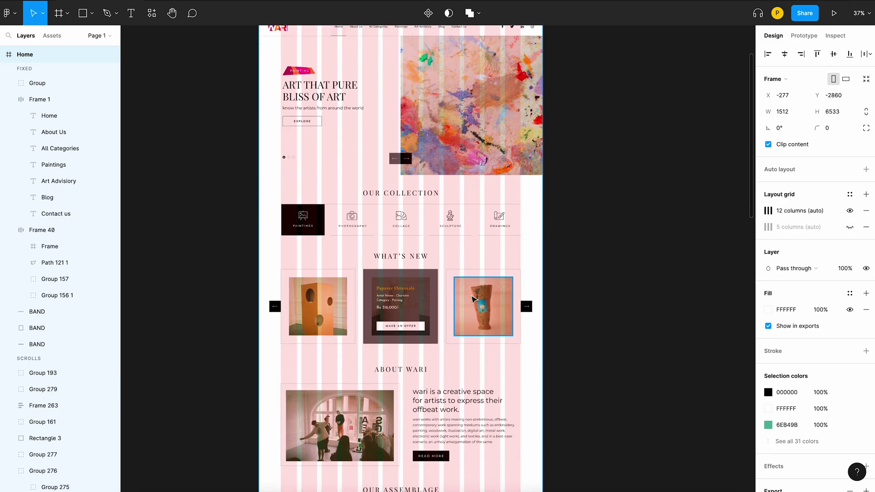
scroll(303, 231, down, 5)
scroll(396, 219, up, 4)
scroll(396, 219, down, 3)
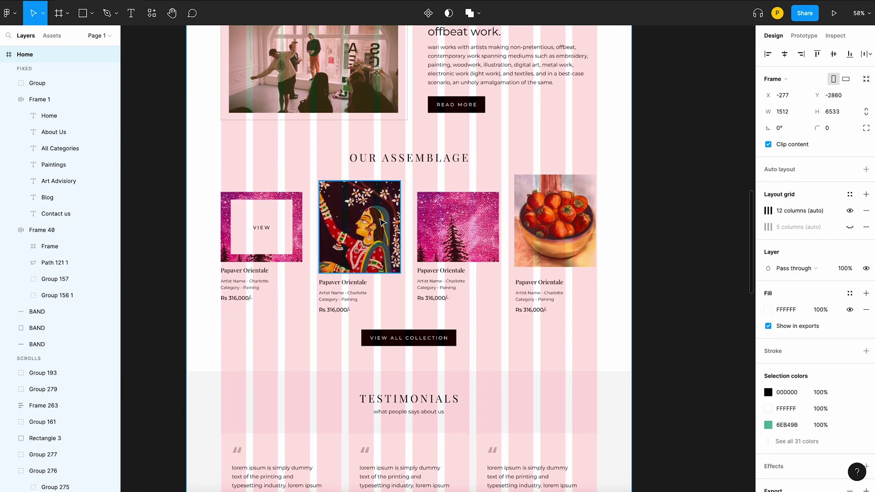
scroll(553, 303, down, 5)
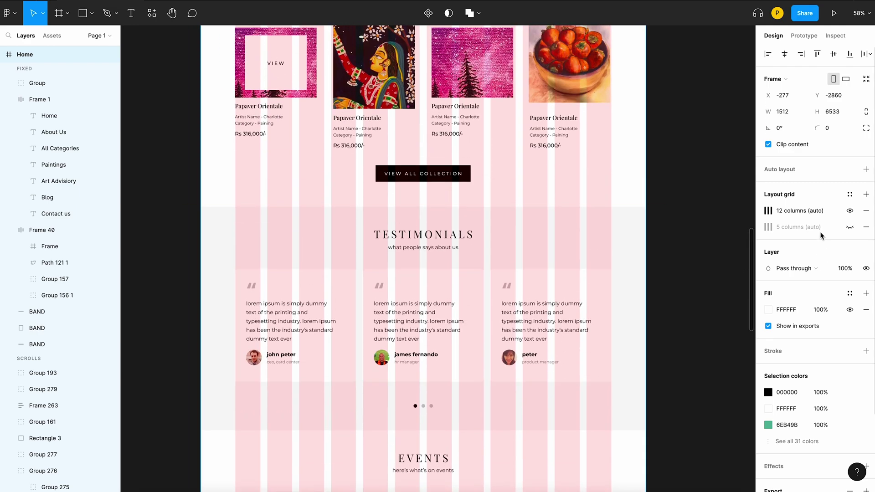
click(850, 211)
scroll(374, 339, down, 7)
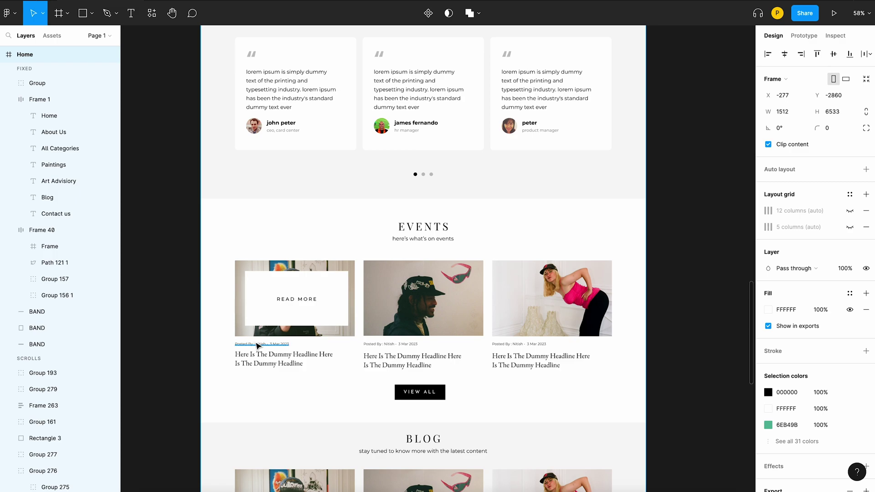
Check the first event's READ MORE text, then scroll through Blog and Instagram to the footer.
scroll(289, 363, up, 3)
click(328, 270)
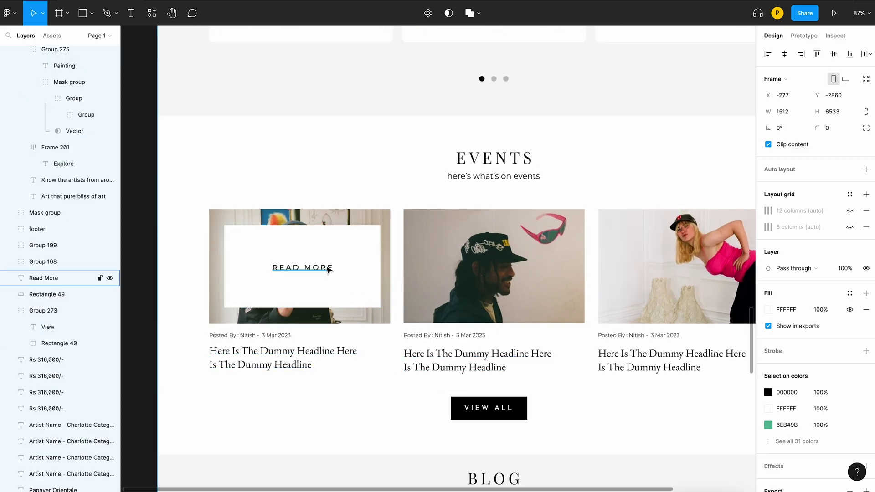
scroll(340, 252, down, 5)
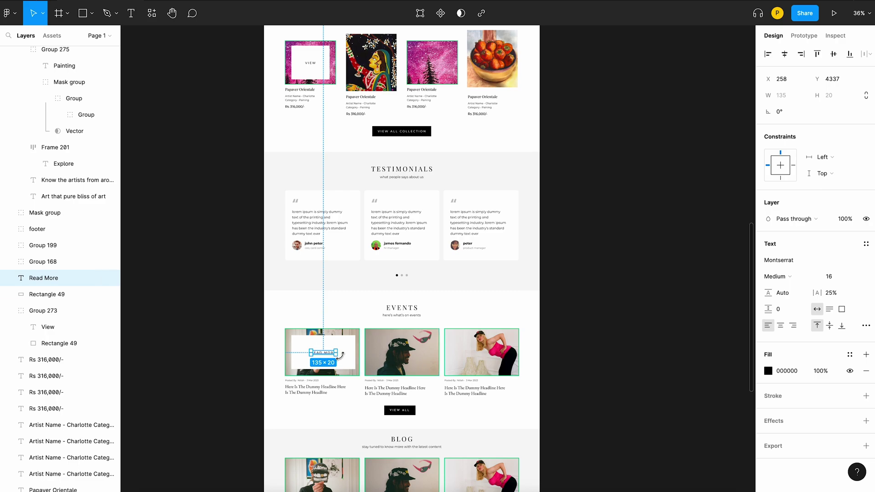
scroll(409, 374, up, 5)
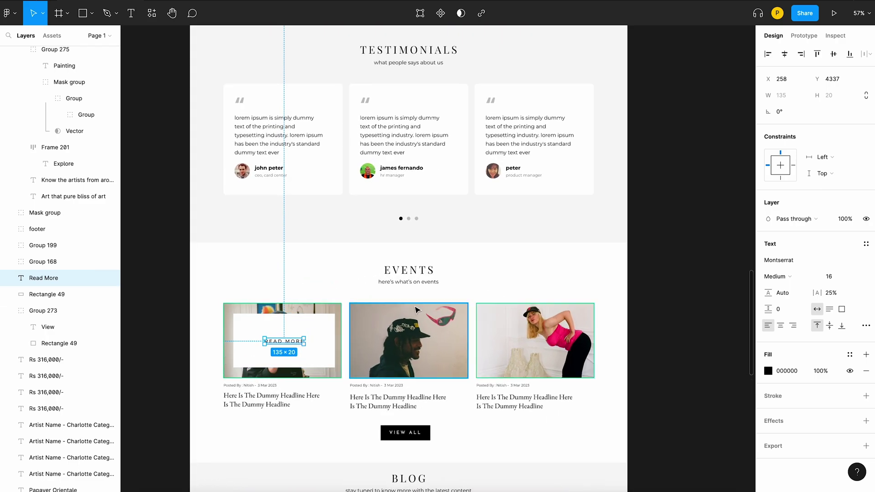
key(Escape)
scroll(505, 275, down, 5)
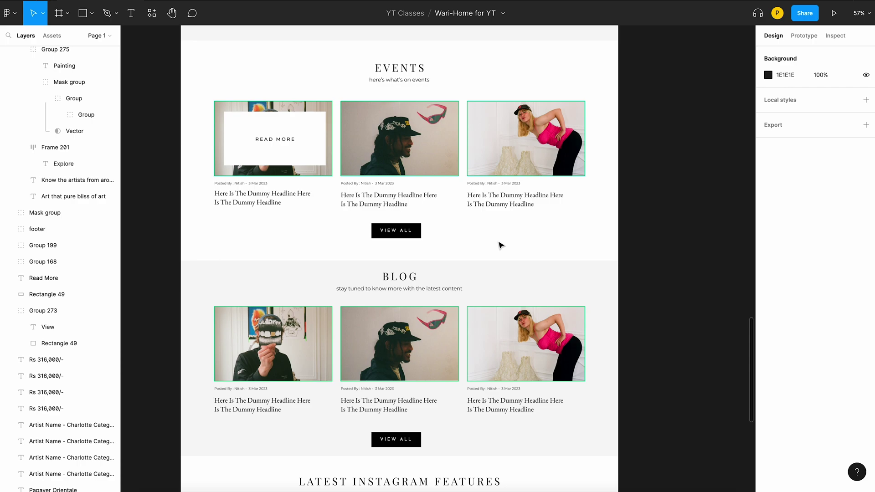
scroll(501, 244, down, 5)
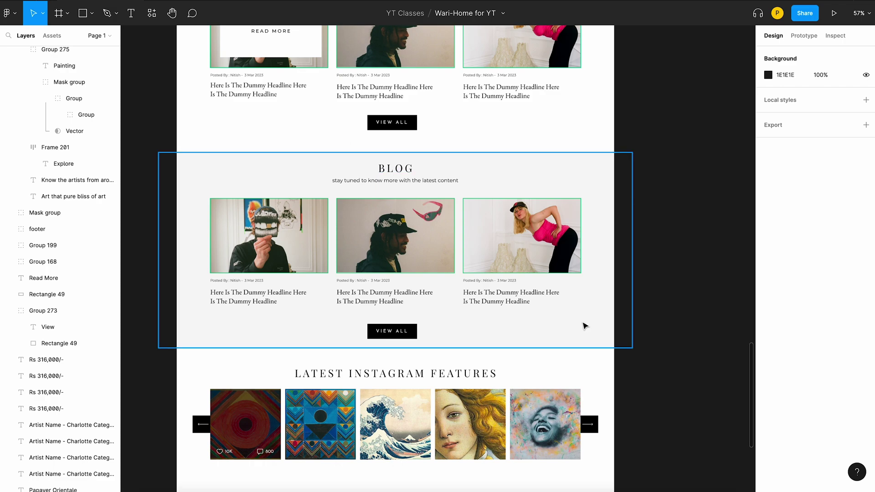
scroll(585, 326, down, 2)
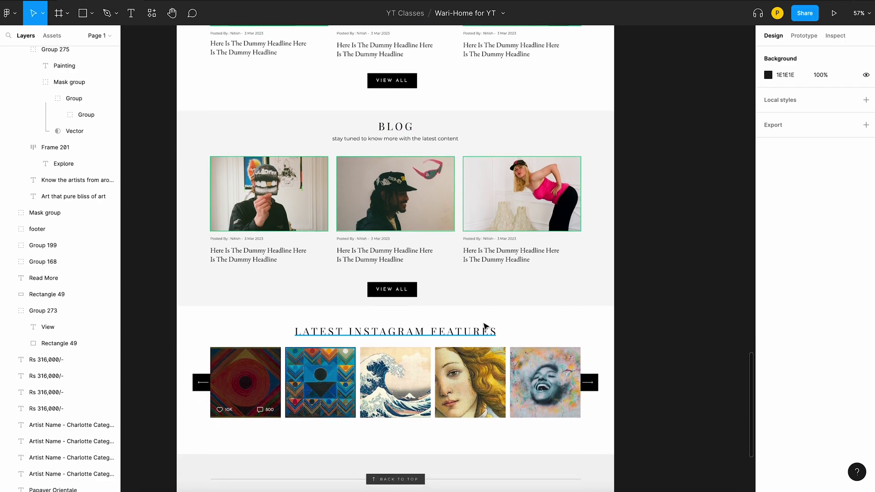
scroll(369, 342, down, 1)
ctrl+scroll(346, 340, up, 3)
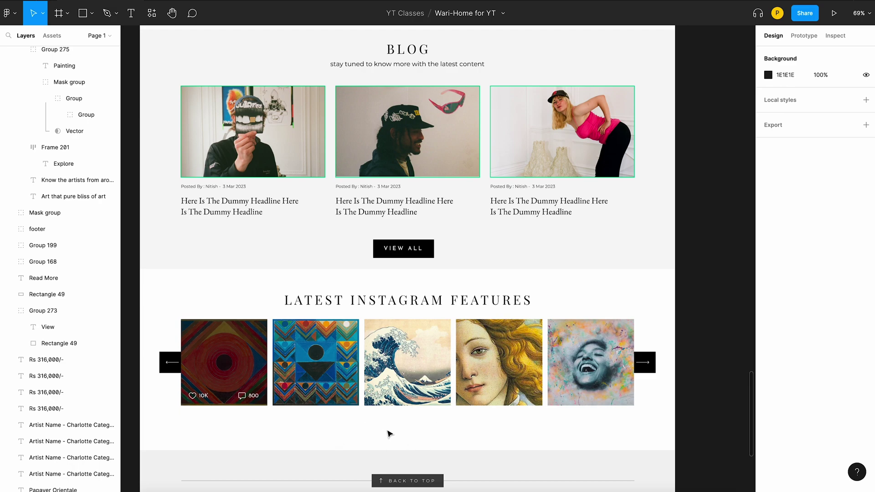
scroll(408, 433, down, 6)
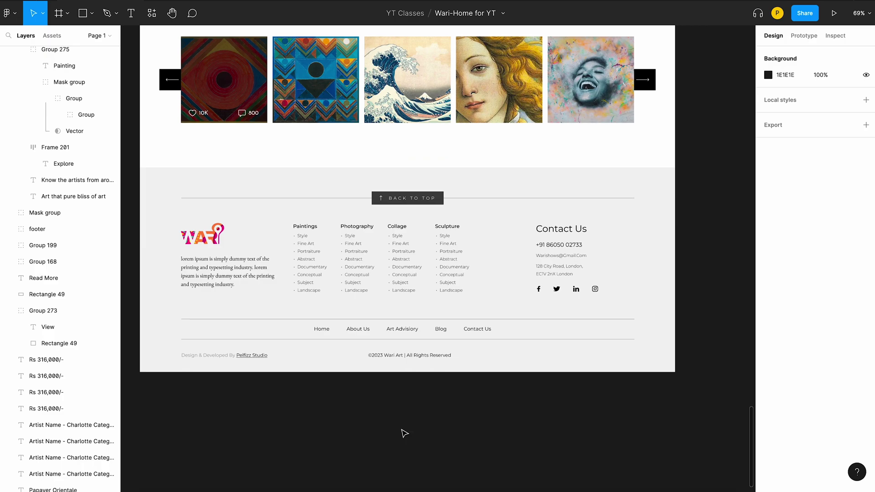
scroll(403, 422, up, 2)
scroll(407, 408, up, 20)
scroll(426, 307, down, 17)
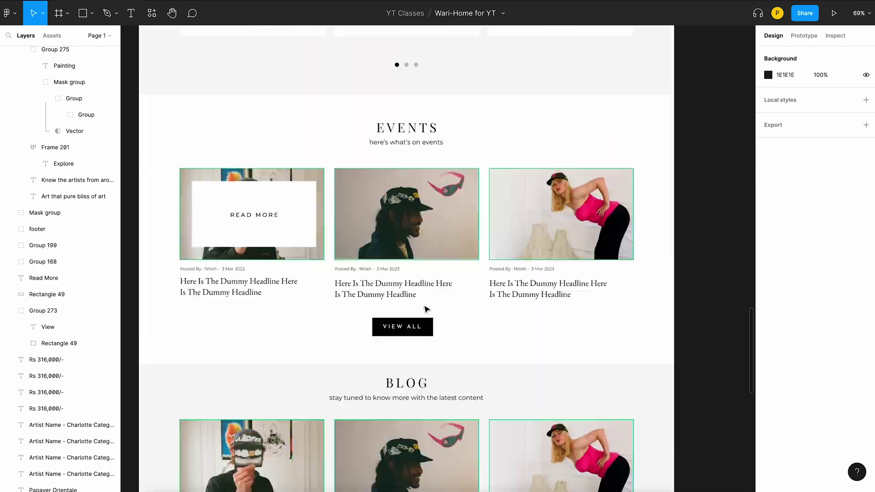
scroll(424, 310, down, 5)
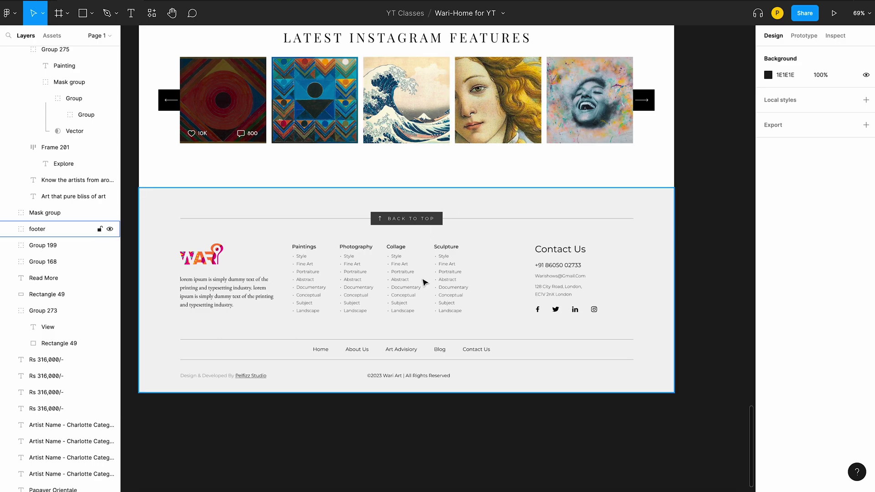
scroll(428, 281, up, 1)
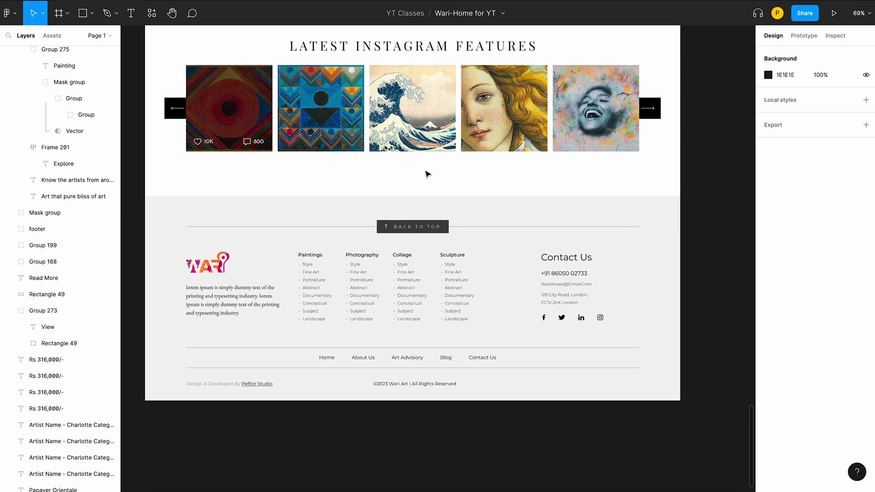
Inspect the footer group, its Photography heading and the link list beneath it.
click(408, 228)
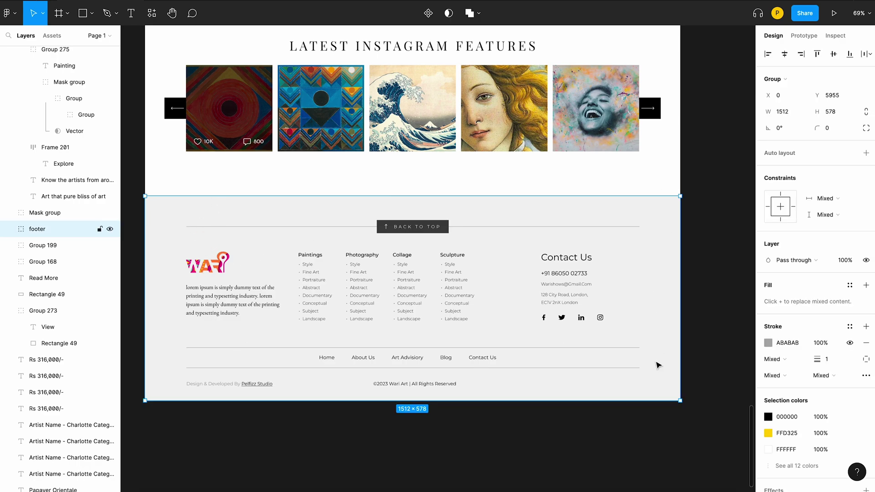
double_click(364, 255)
click(358, 283)
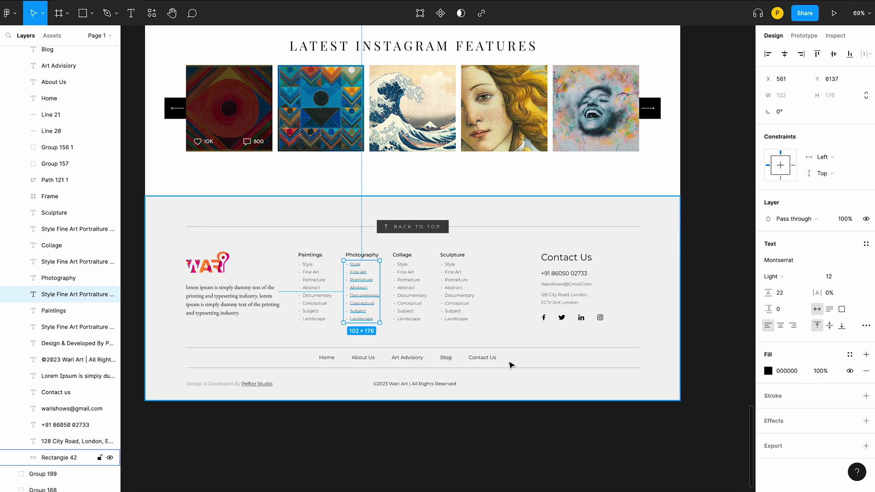
Check the ©2023 Wari Art copyright line, the footer Wari logo and the lorem ipsum paragraph.
click(412, 384)
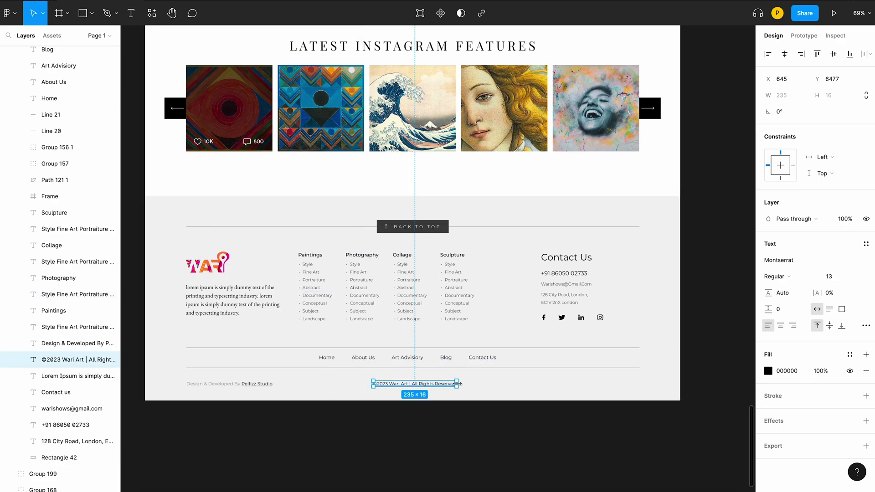
click(222, 263)
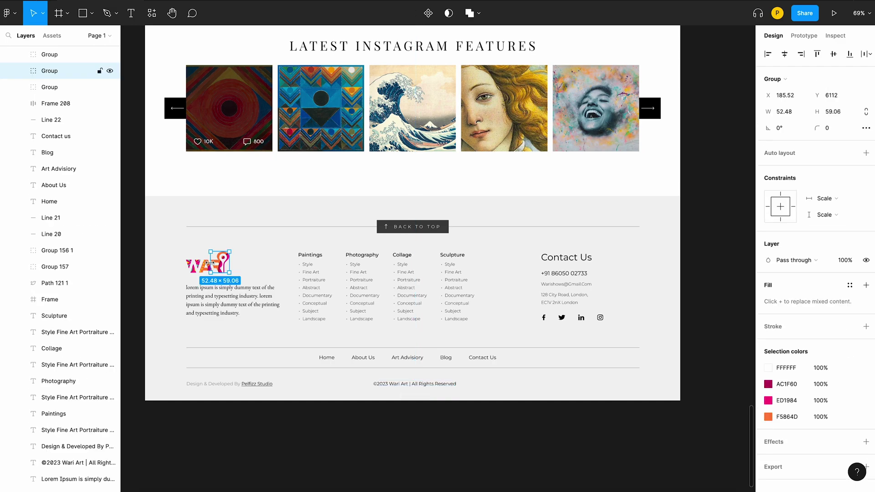
click(209, 295)
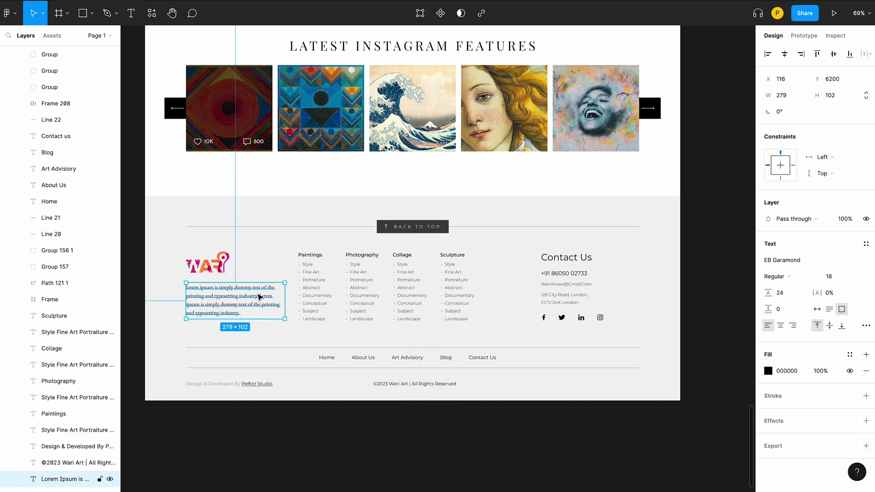
scroll(515, 345, up, 1)
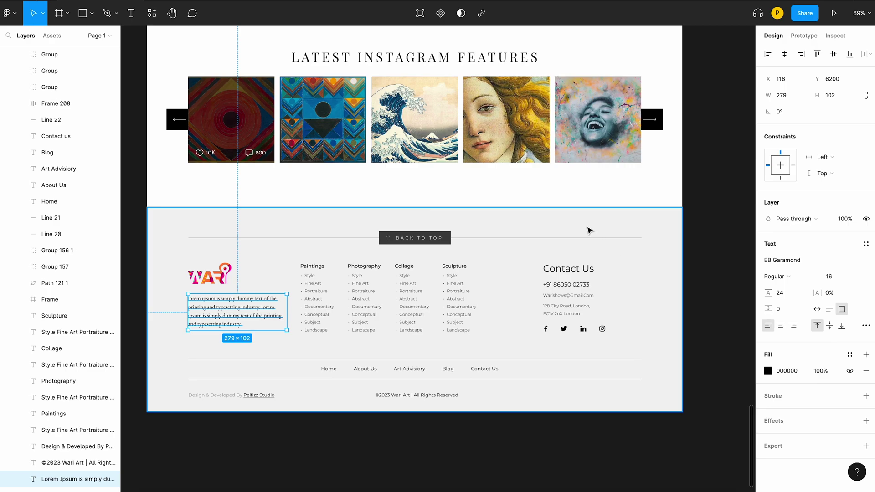
scroll(588, 233, up, 5)
ctrl+scroll(588, 233, down, 5)
Scroll back up toward the hero and clear the footer paragraph selection.
scroll(587, 232, up, 5)
scroll(587, 233, up, 8)
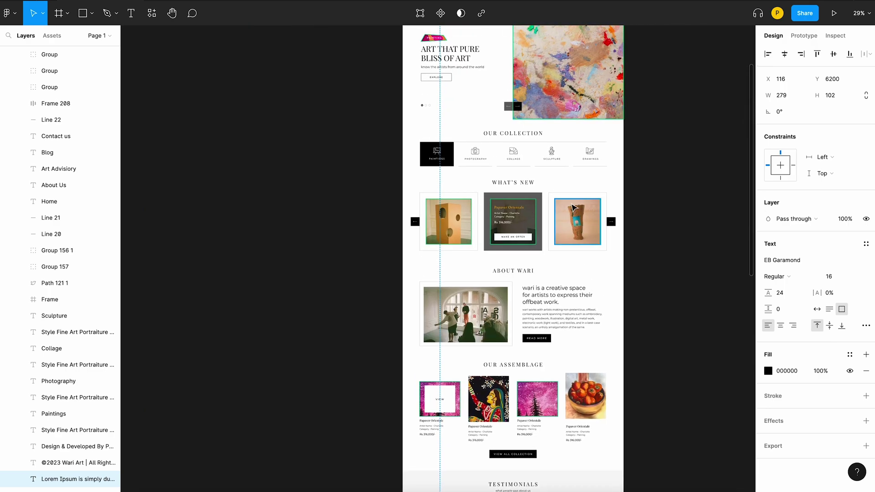
ctrl+scroll(565, 213, up, 4)
ctrl+scroll(565, 214, up, 3)
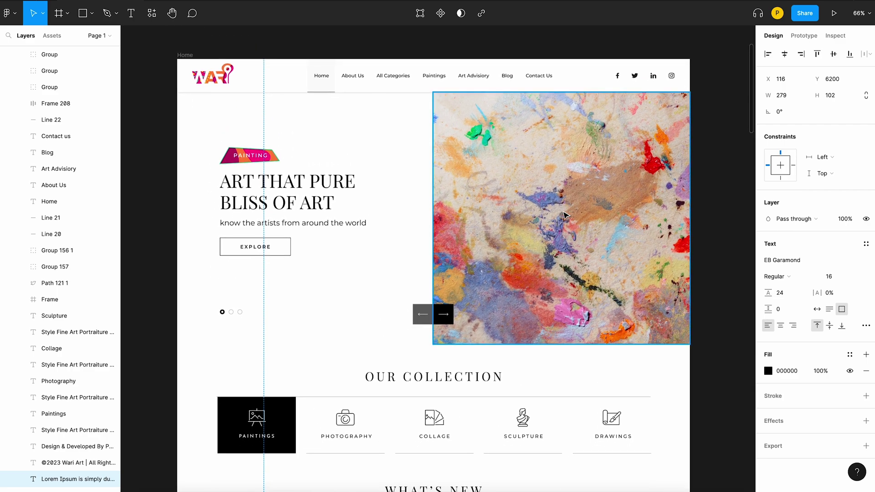
click(411, 232)
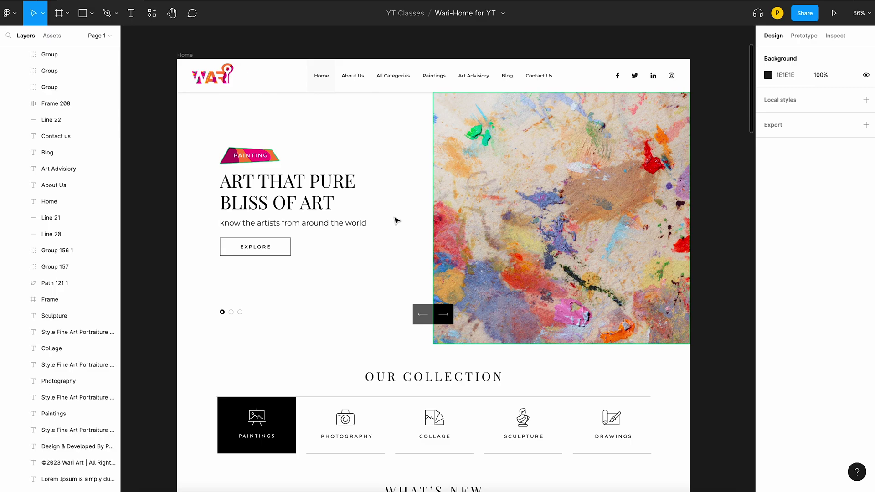
Select the hero slider image, then deselect it with the hero section in view.
click(486, 213)
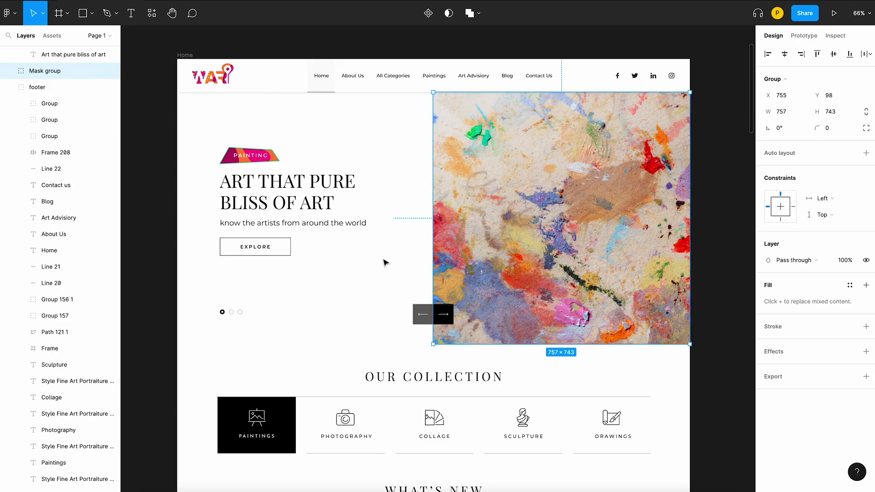
click(387, 260)
key(ctrl+minus)
scroll(389, 223, up, 5)
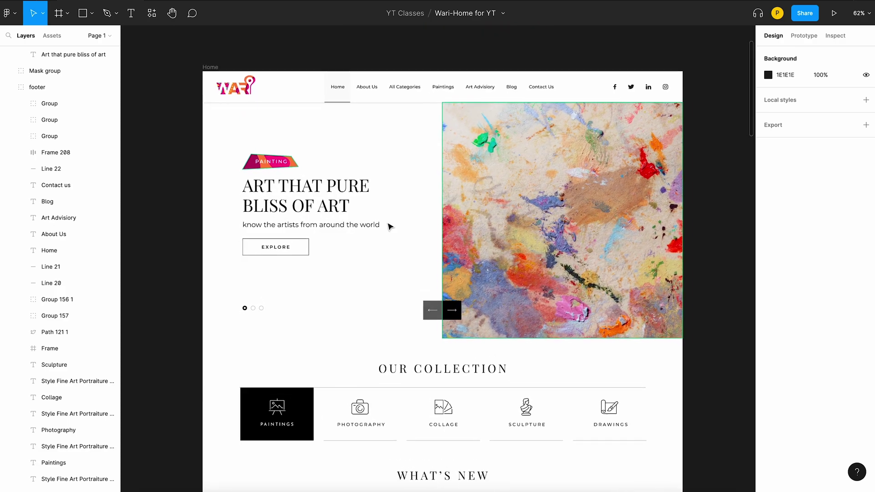